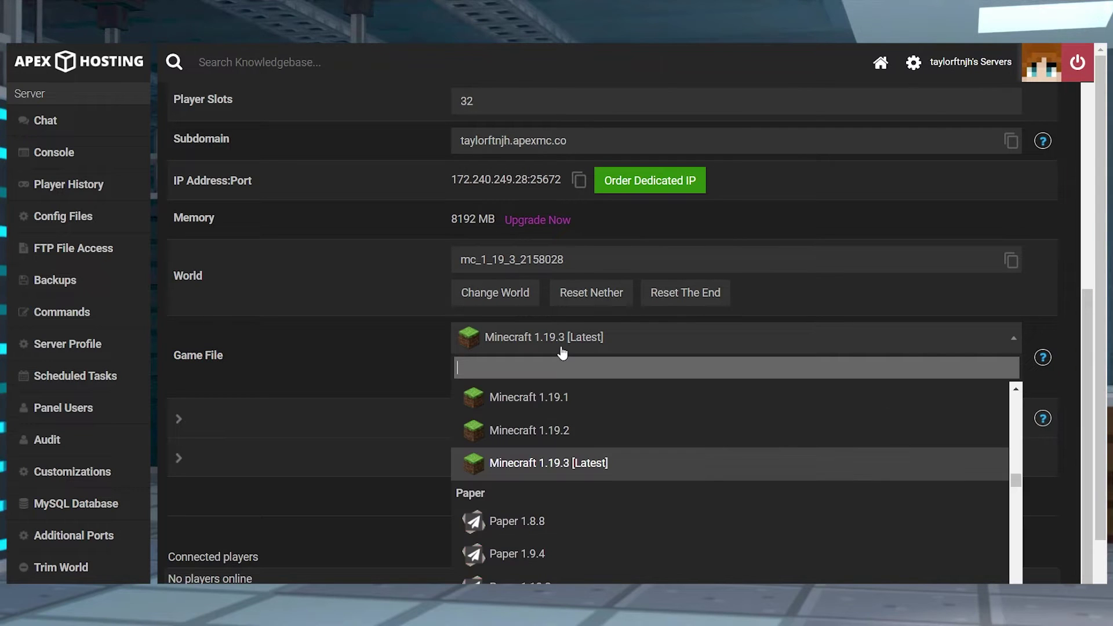
{"action": "type", "text": "cust"}
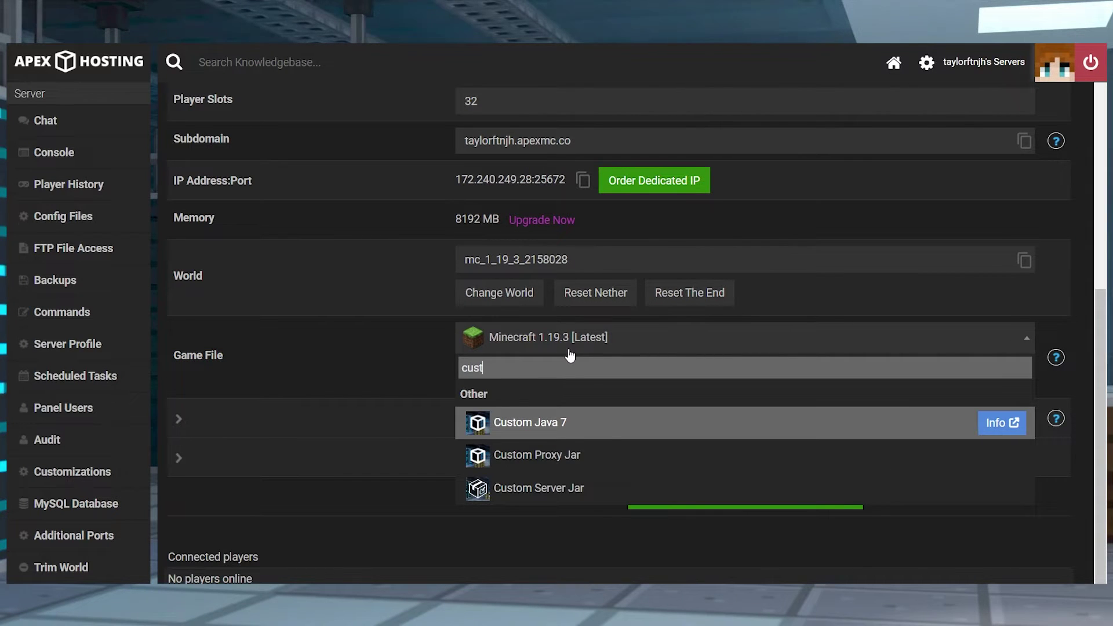
Choose Custom Server Jar as the game file, then clear the 'cust' search text
{"action": "left_click", "coordinate": [607, 495]}
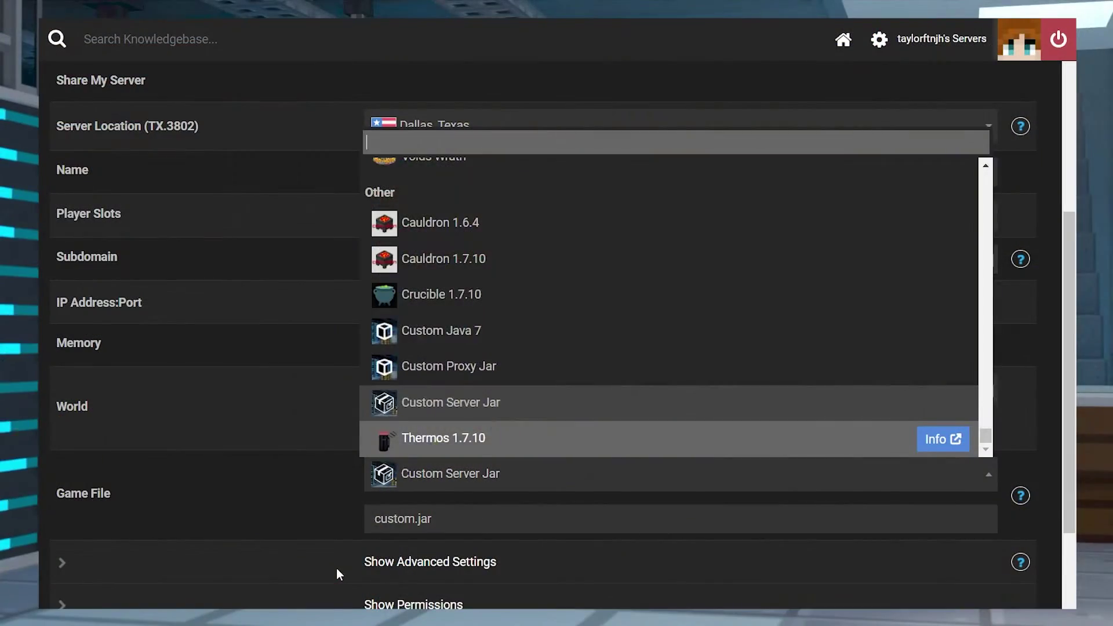
{"action": "type", "text": "paper"}
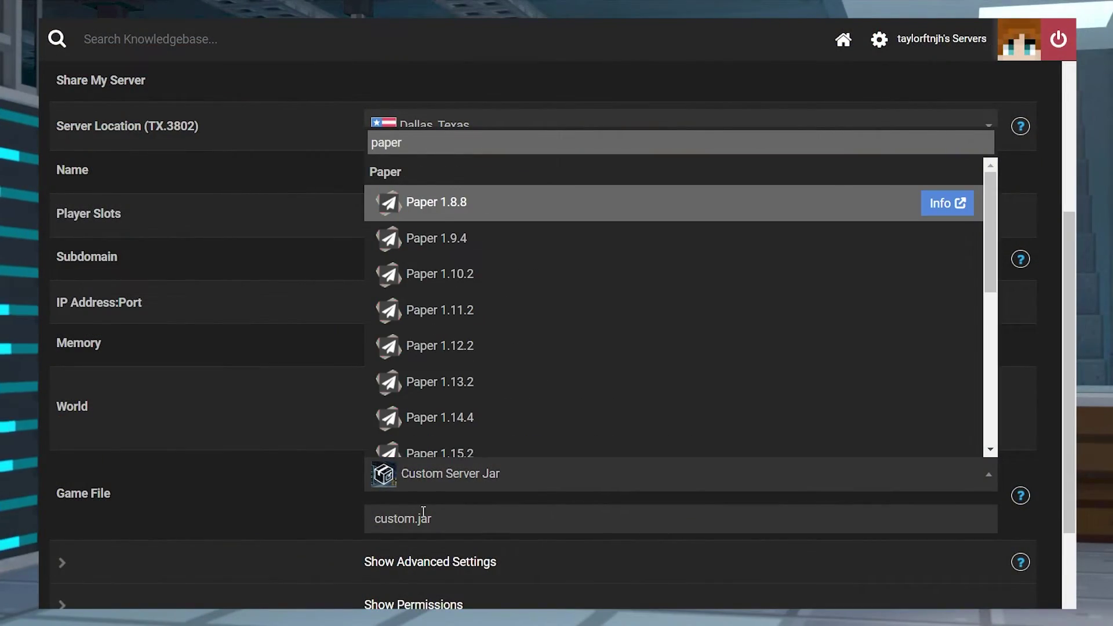
{"action": "scroll", "coordinate": [596, 331], "scroll_direction": "down", "scroll_amount": 2}
{"action": "scroll", "coordinate": [598, 333], "scroll_direction": "down", "scroll_amount": 2}
{"action": "scroll", "coordinate": [598, 333], "scroll_direction": "down", "scroll_amount": 2}
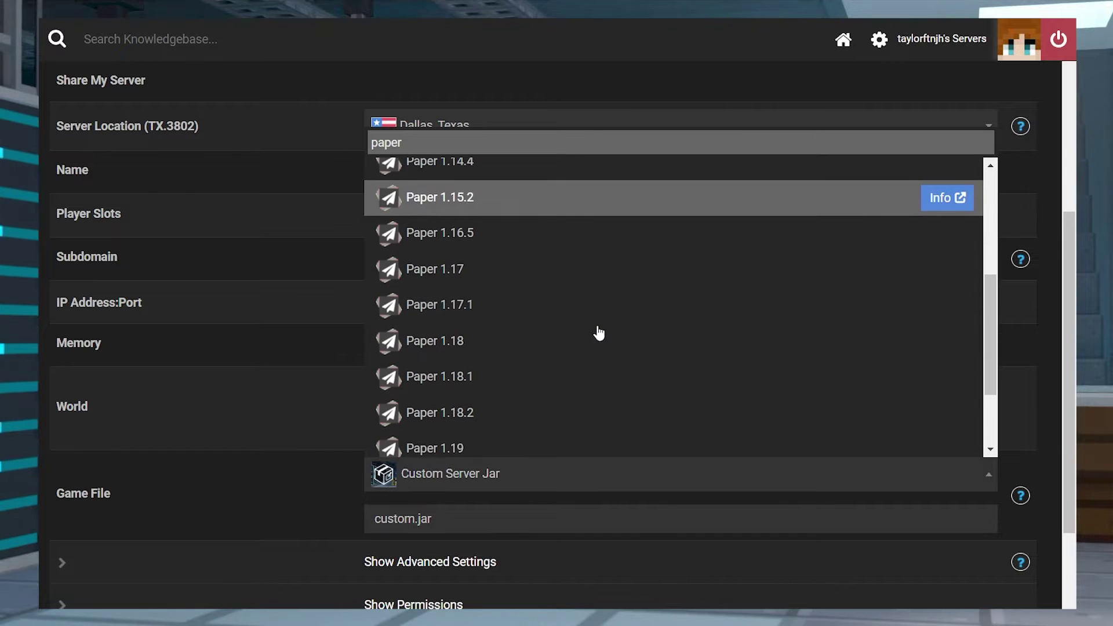
{"action": "scroll", "coordinate": [598, 333], "scroll_direction": "down", "scroll_amount": 3}
{"action": "scroll", "coordinate": [599, 333], "scroll_direction": "down", "scroll_amount": 1}
{"action": "scroll", "coordinate": [598, 334], "scroll_direction": "up", "scroll_amount": 5}
{"action": "scroll", "coordinate": [599, 333], "scroll_direction": "up", "scroll_amount": 2}
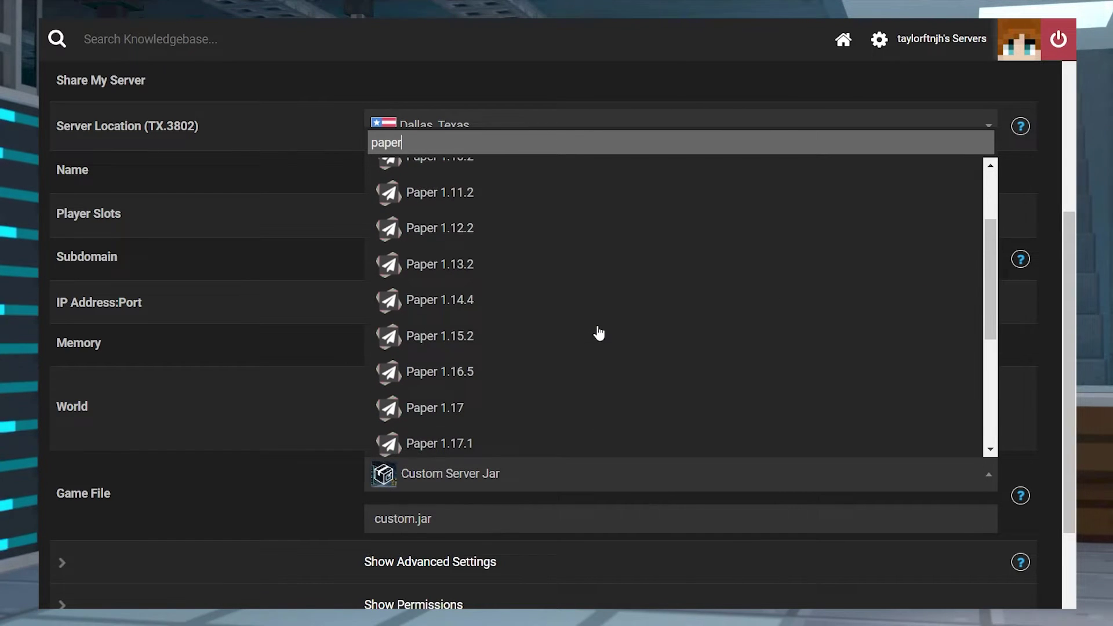
{"action": "key", "text": "BackSpace"}
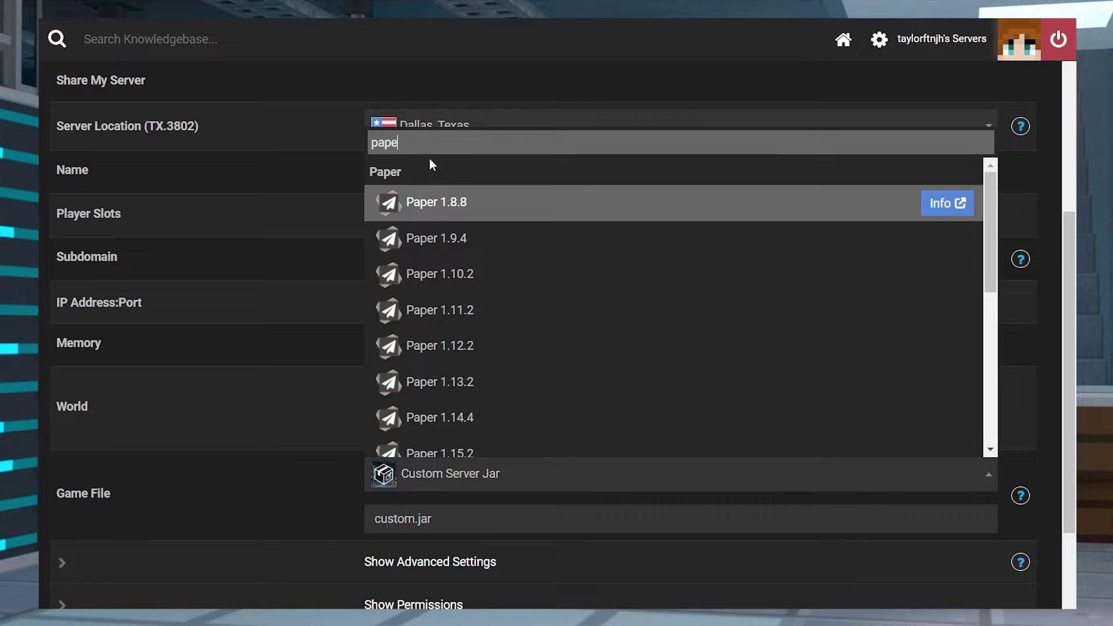
{"action": "key", "text": "BackSpace"}
{"action": "key", "text": "BackSpace"}
{"action": "key", "text": "BackSpace"}
{"action": "type", "text": "forge"}
{"action": "scroll", "coordinate": [592, 264], "scroll_direction": "down", "scroll_amount": 1}
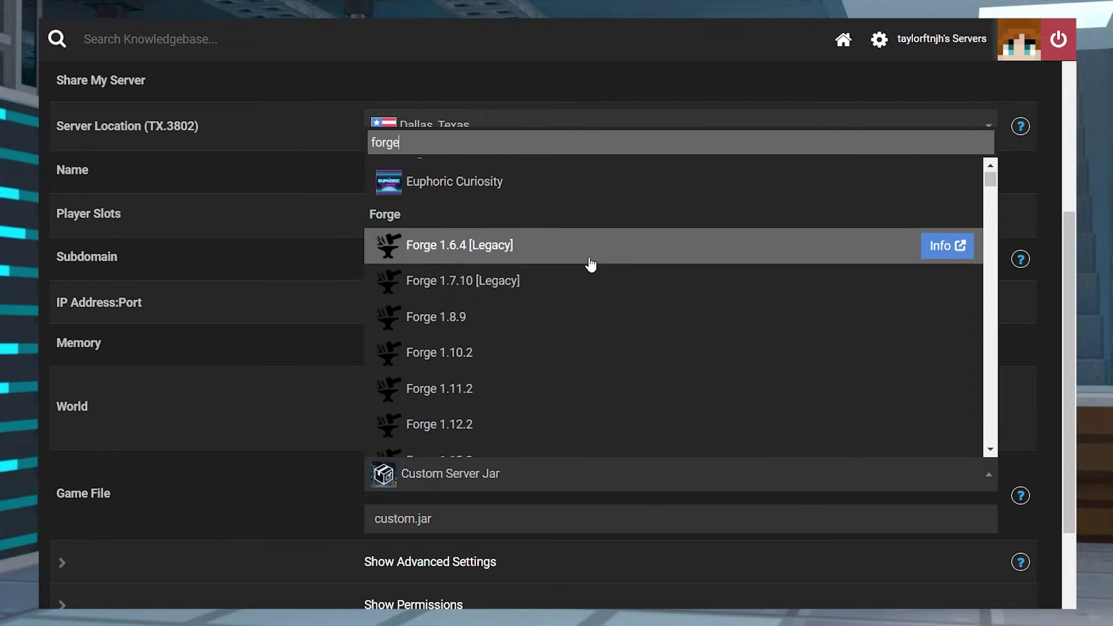
{"action": "scroll", "coordinate": [591, 264], "scroll_direction": "down", "scroll_amount": 3}
{"action": "scroll", "coordinate": [591, 264], "scroll_direction": "down", "scroll_amount": 2}
{"action": "scroll", "coordinate": [591, 264], "scroll_direction": "down", "scroll_amount": 1}
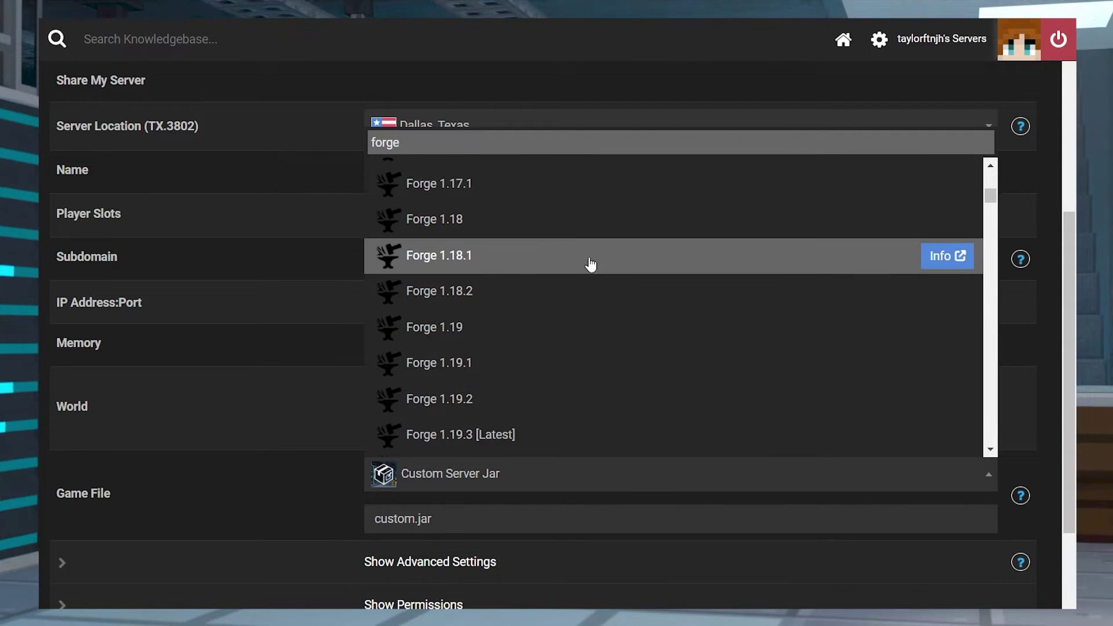
{"action": "scroll", "coordinate": [591, 264], "scroll_direction": "down", "scroll_amount": 1}
{"action": "scroll", "coordinate": [561, 256], "scroll_direction": "up", "scroll_amount": 1}
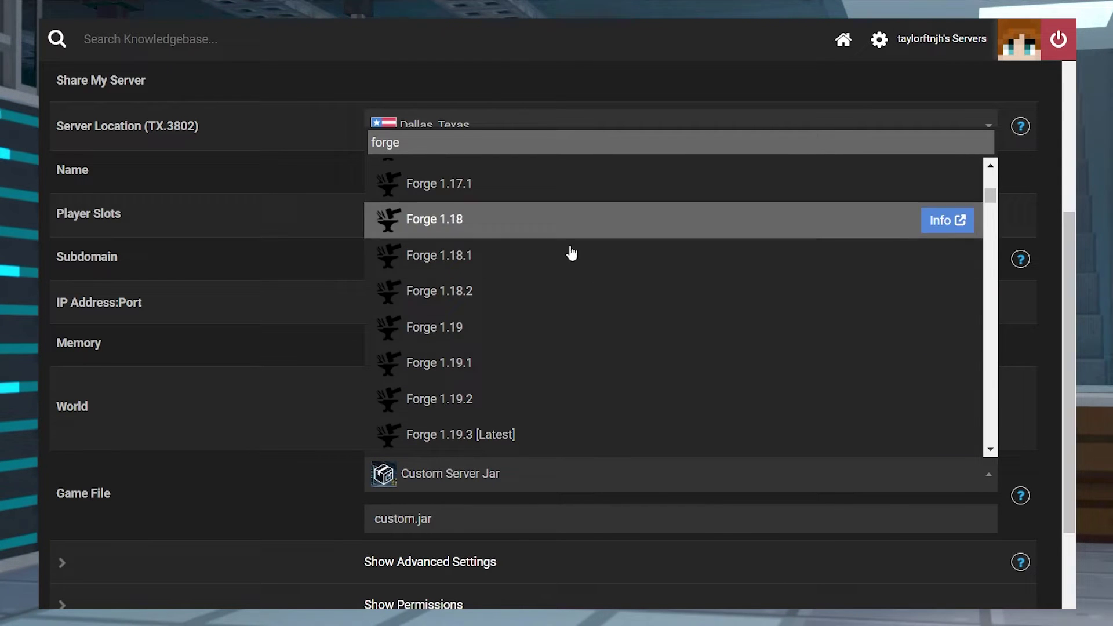
Set the Fabric launcher to Minecraft 1.19.2, loader 0.14.14 and installer 0.10.0
{"action": "key", "text": "Up"}
{"action": "key", "text": "Up"}
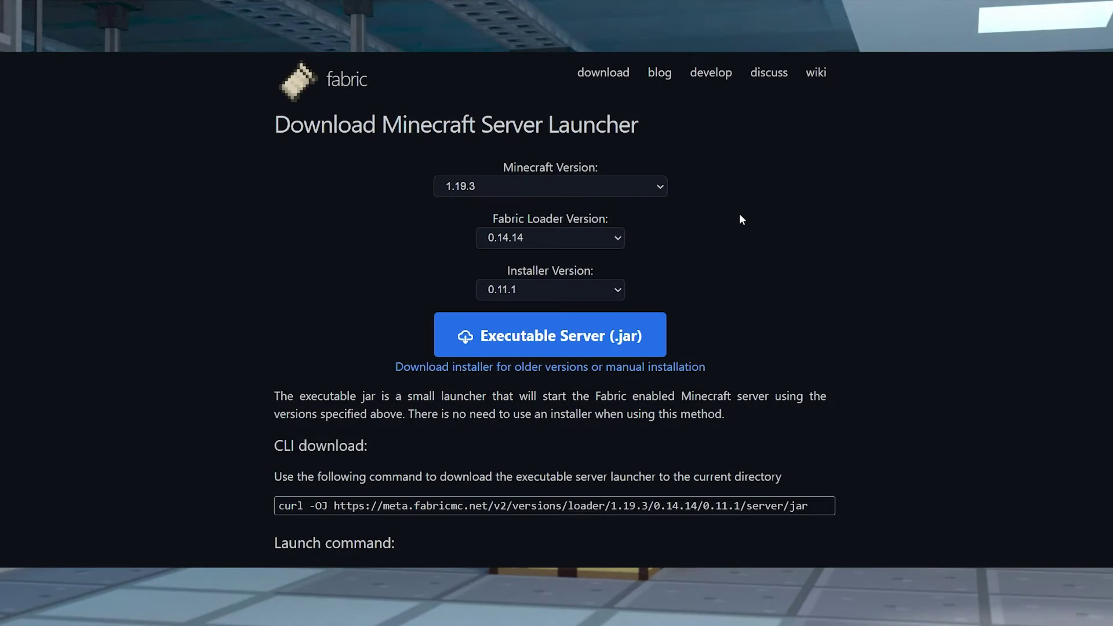
{"action": "left_click", "coordinate": [617, 189]}
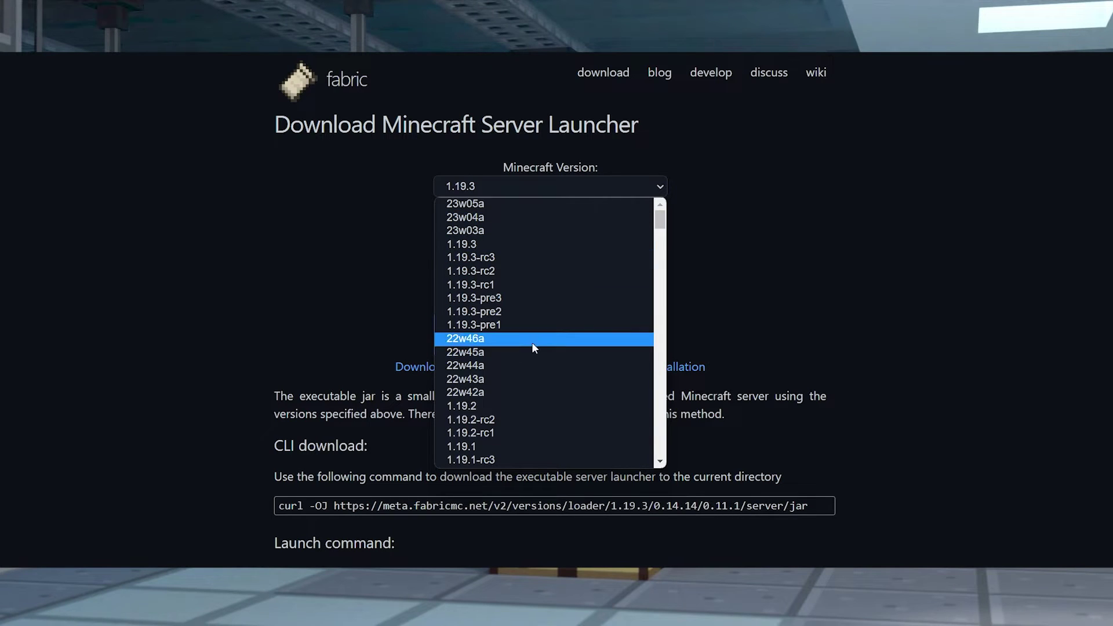
{"action": "left_click", "coordinate": [508, 407]}
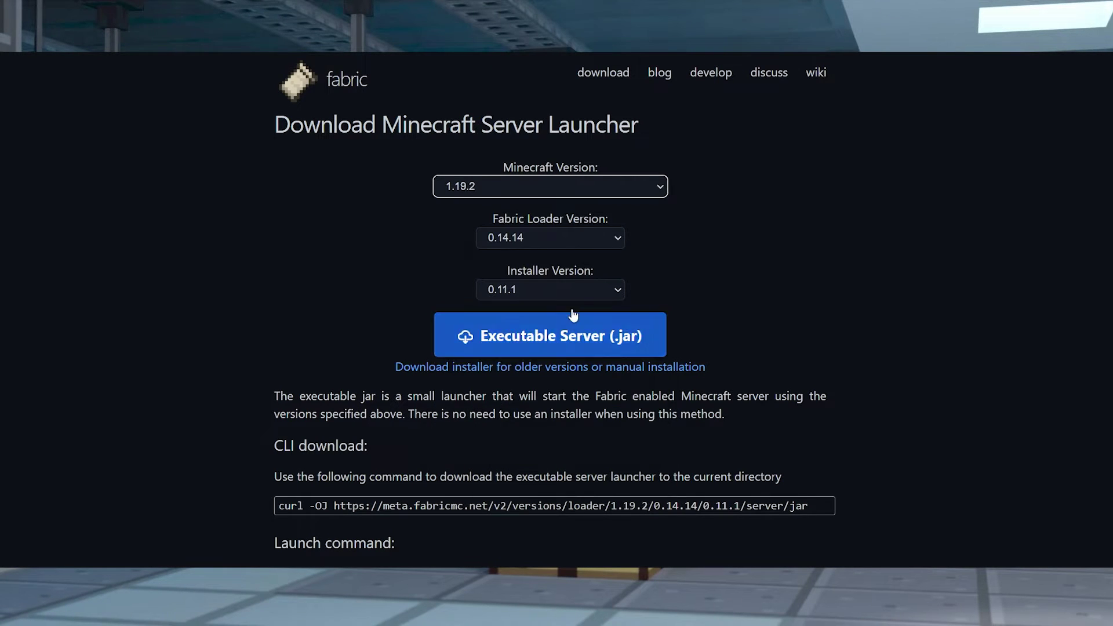
{"action": "left_click", "coordinate": [578, 233]}
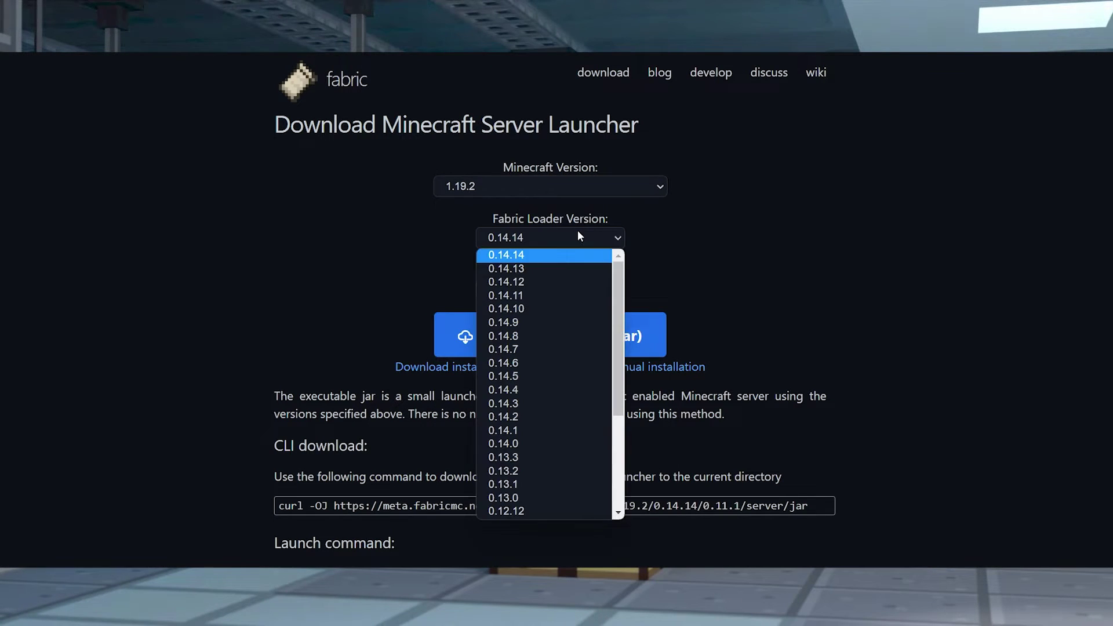
{"action": "left_click", "coordinate": [527, 259]}
{"action": "left_click", "coordinate": [562, 287]}
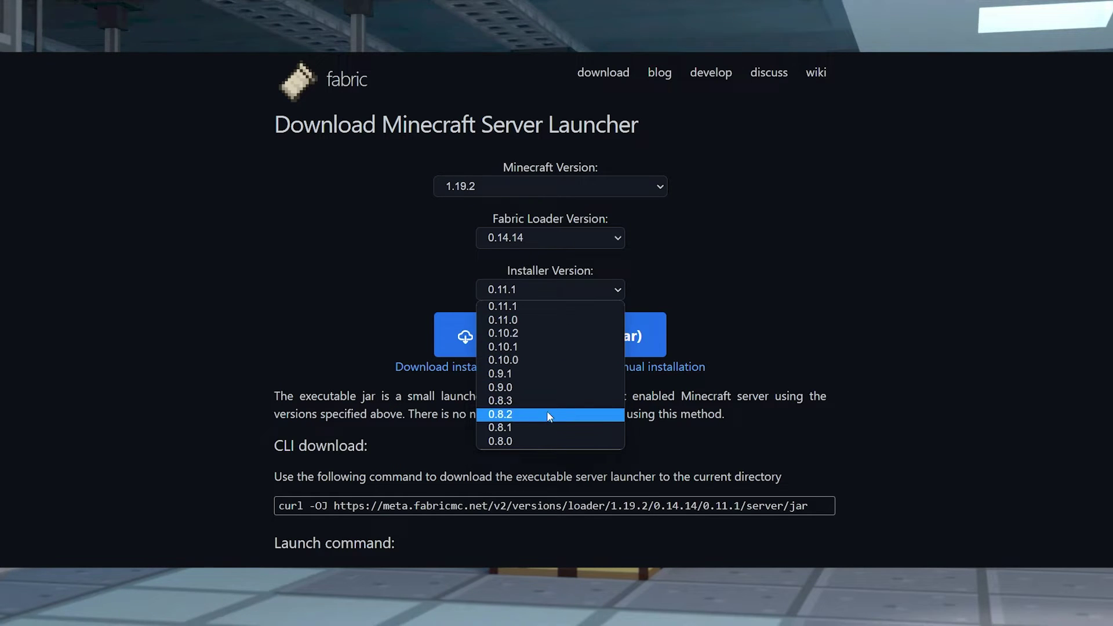
{"action": "left_click", "coordinate": [543, 358]}
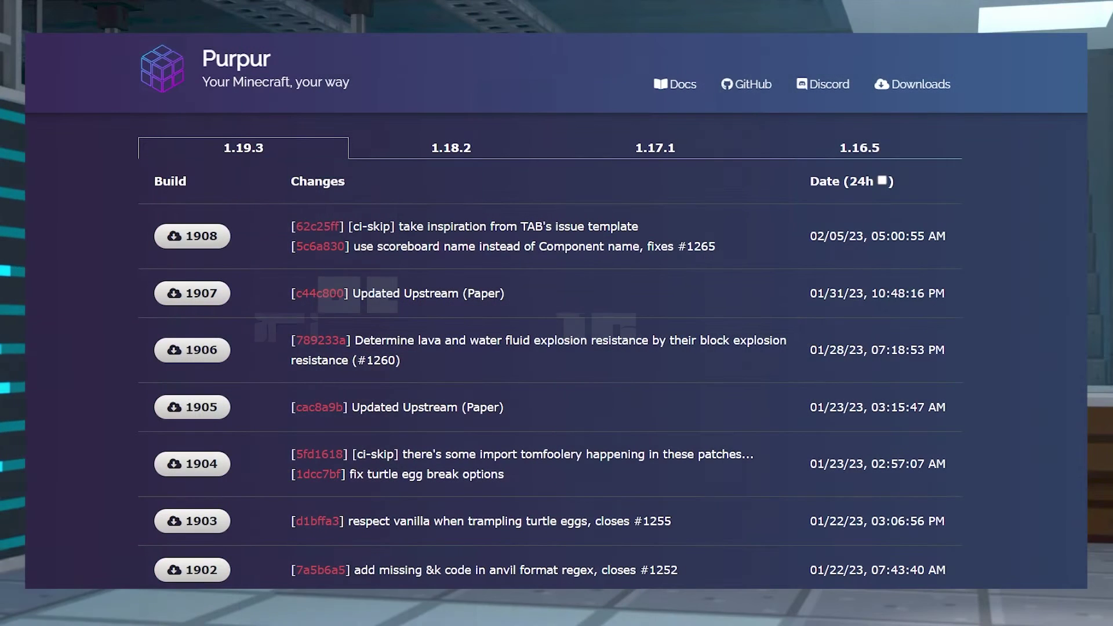
{"action": "scroll", "coordinate": [551, 348], "scroll_direction": "down", "scroll_amount": 2}
{"action": "scroll", "coordinate": [550, 348], "scroll_direction": "down", "scroll_amount": 2}
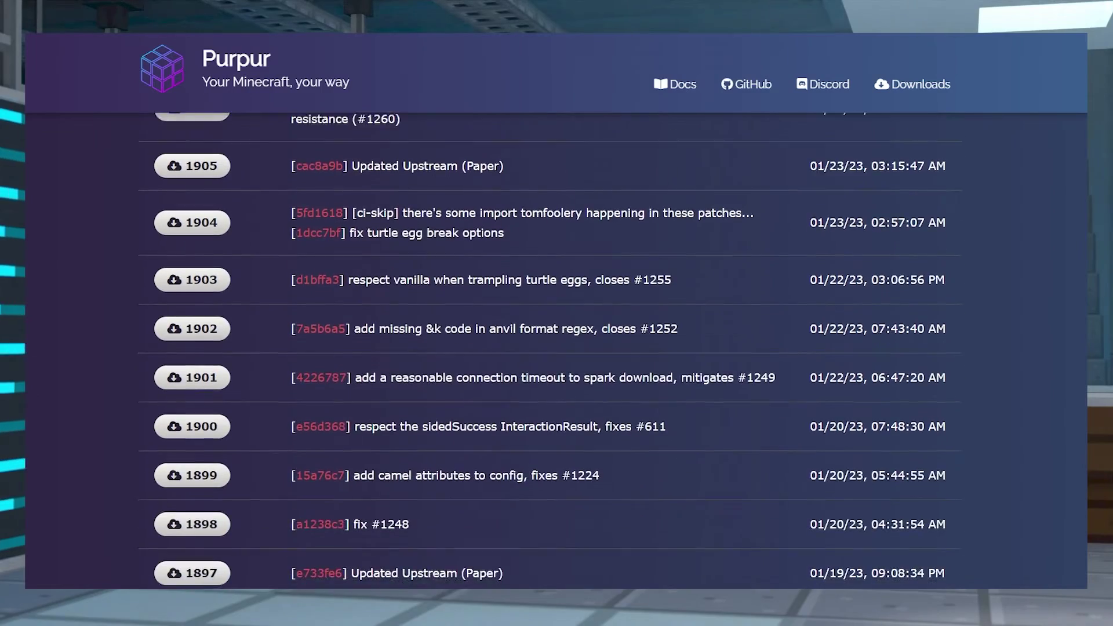
{"action": "scroll", "coordinate": [550, 349], "scroll_direction": "down", "scroll_amount": 1}
{"action": "scroll", "coordinate": [550, 348], "scroll_direction": "down", "scroll_amount": 3}
{"action": "scroll", "coordinate": [550, 348], "scroll_direction": "down", "scroll_amount": 2}
{"action": "scroll", "coordinate": [550, 348], "scroll_direction": "down", "scroll_amount": 1}
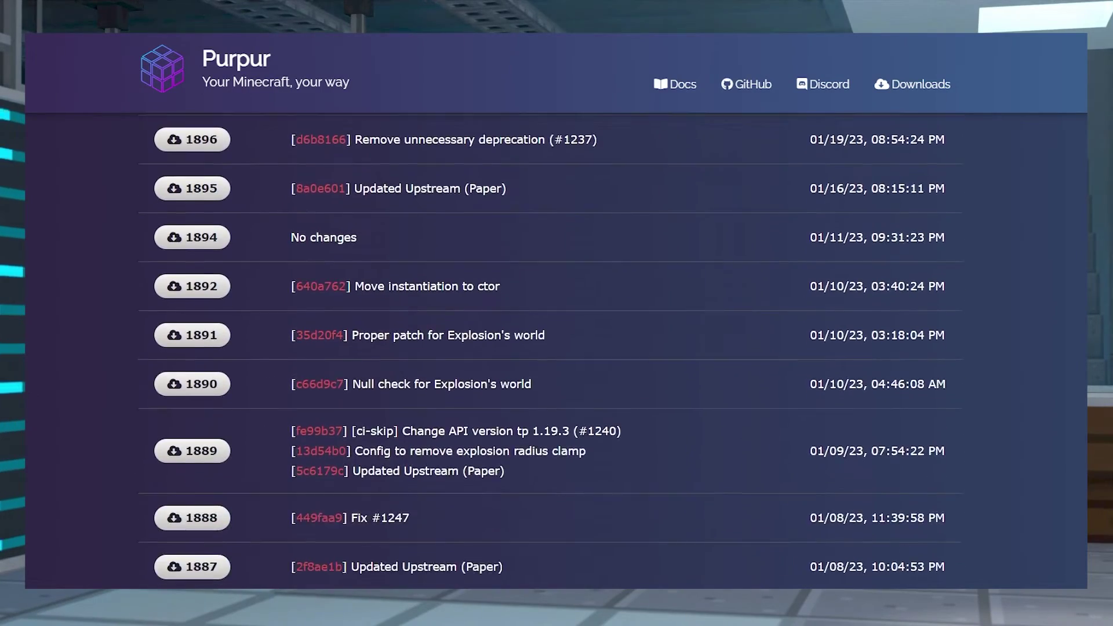
{"action": "scroll", "coordinate": [550, 348], "scroll_direction": "down", "scroll_amount": 2}
{"action": "scroll", "coordinate": [551, 347], "scroll_direction": "down", "scroll_amount": 1}
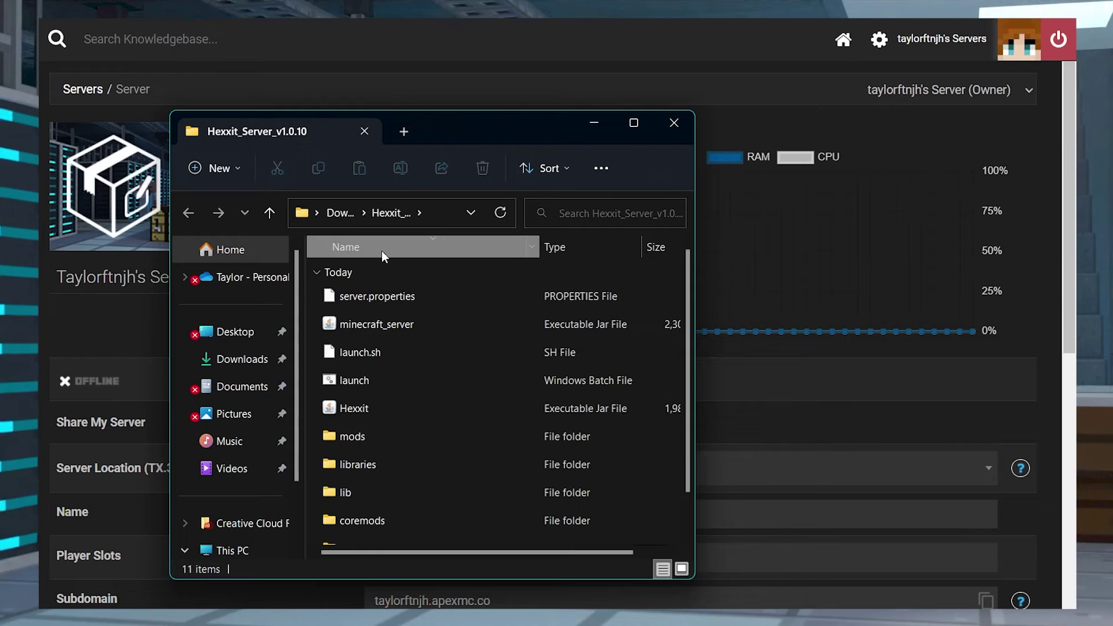
Start the Server Download of the Hexxit modpack from its Technic page
{"action": "left_click", "coordinate": [382, 251]}
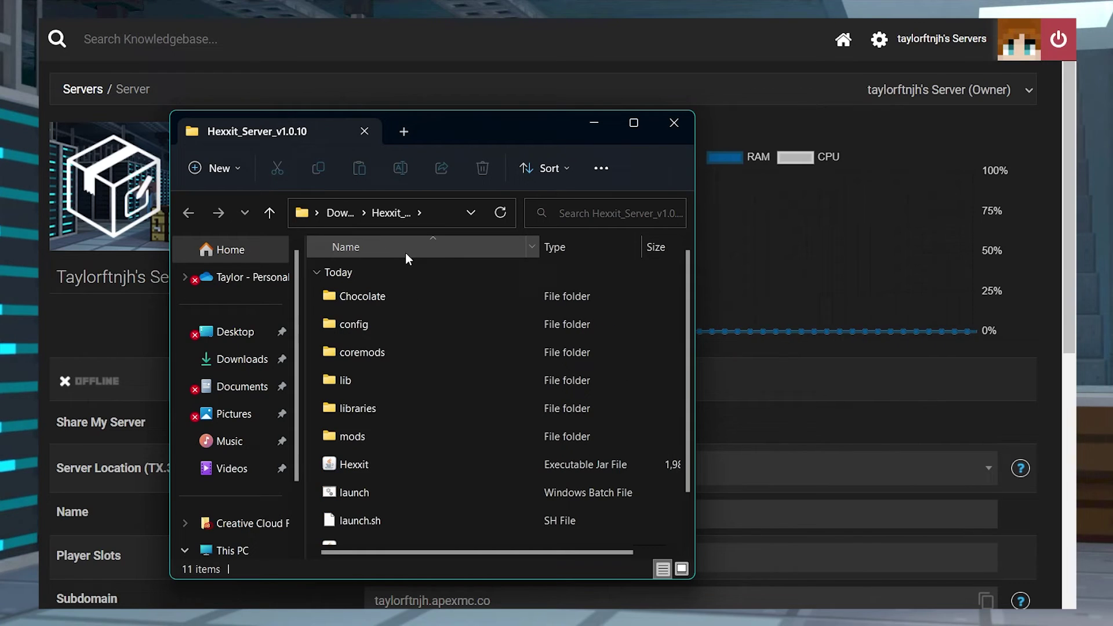
Select the libraries folder inside the extracted Hexxit_Server_v1.0.10 folder
{"action": "left_click", "coordinate": [425, 409]}
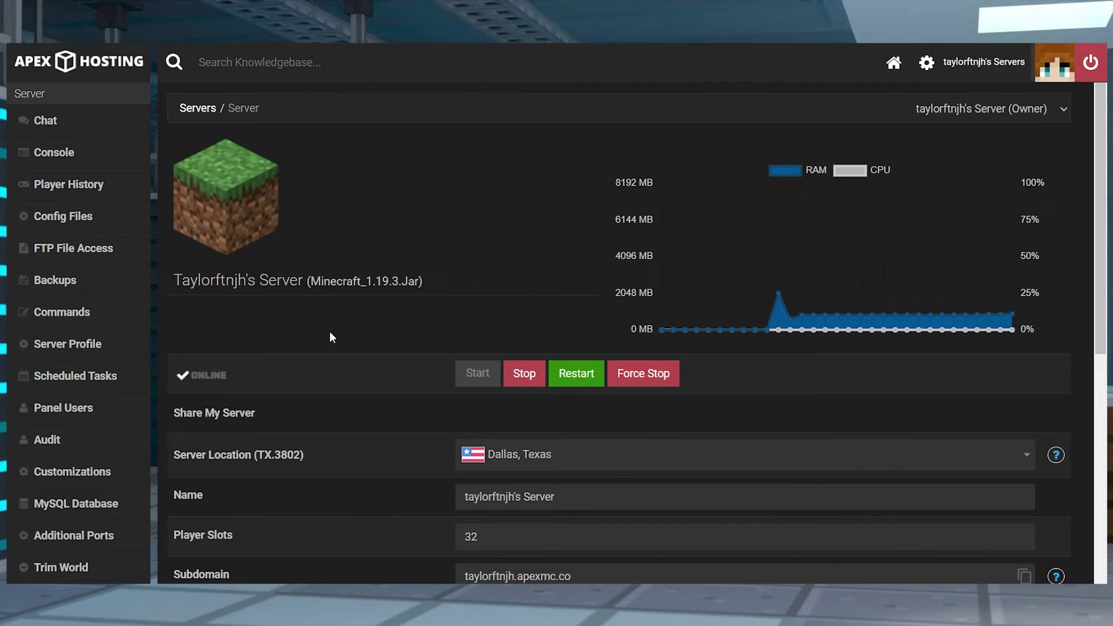
Stop the server, change its game file to Custom Server Jar and create a new world
{"action": "left_click", "coordinate": [522, 373]}
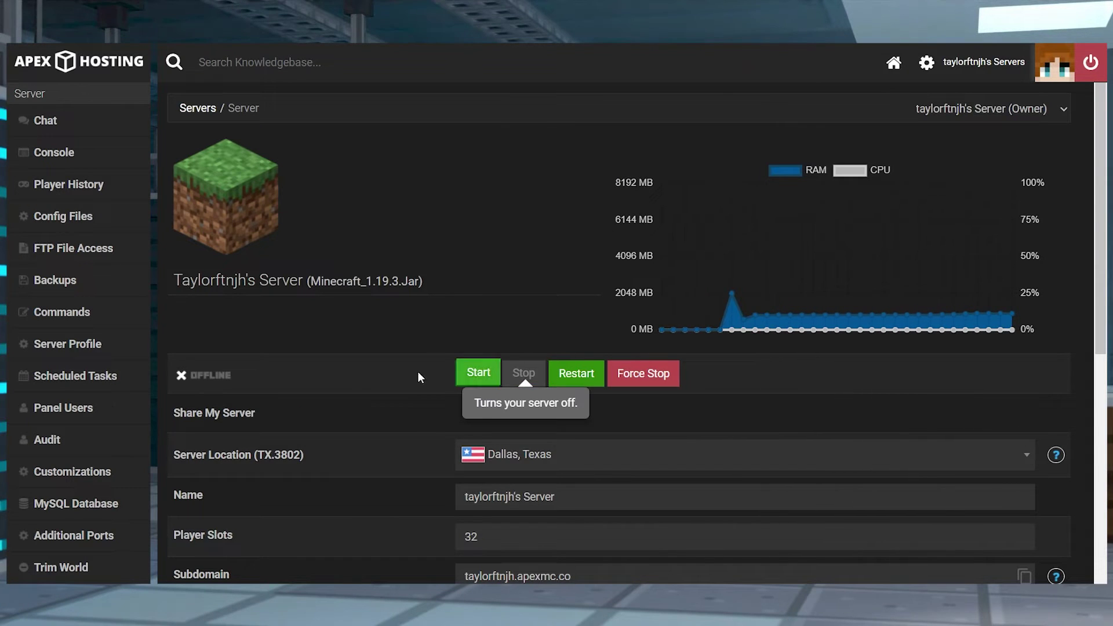
{"action": "scroll", "coordinate": [357, 370], "scroll_direction": "down", "scroll_amount": 5}
{"action": "left_click_drag", "start_coordinate": [228, 355], "coordinate": [171, 355]}
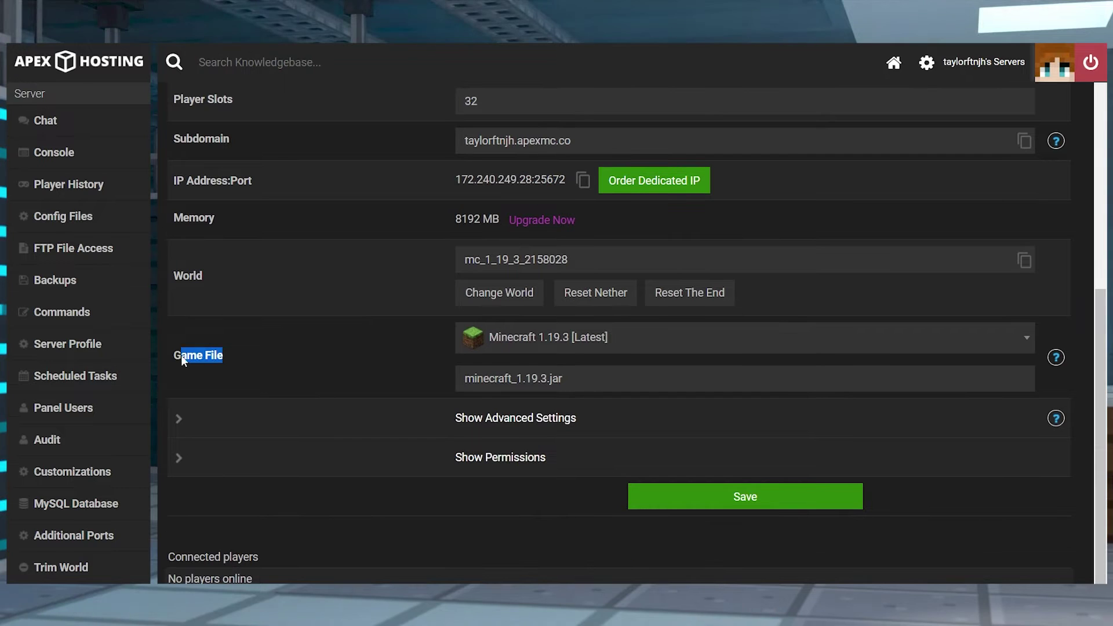
{"action": "left_click", "coordinate": [559, 352]}
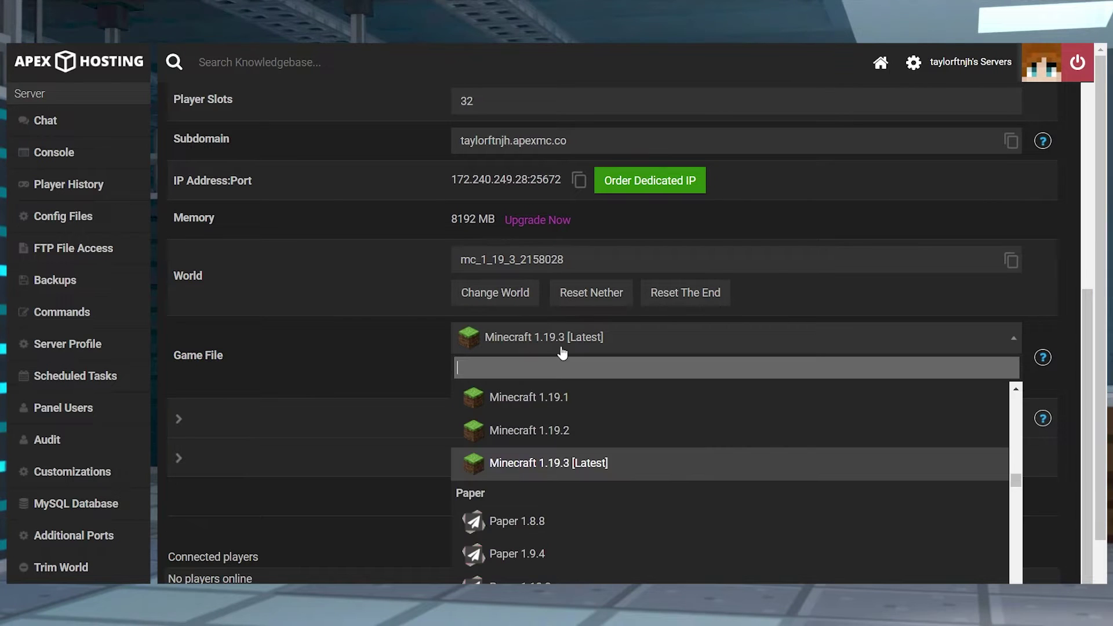
{"action": "type", "text": "cust"}
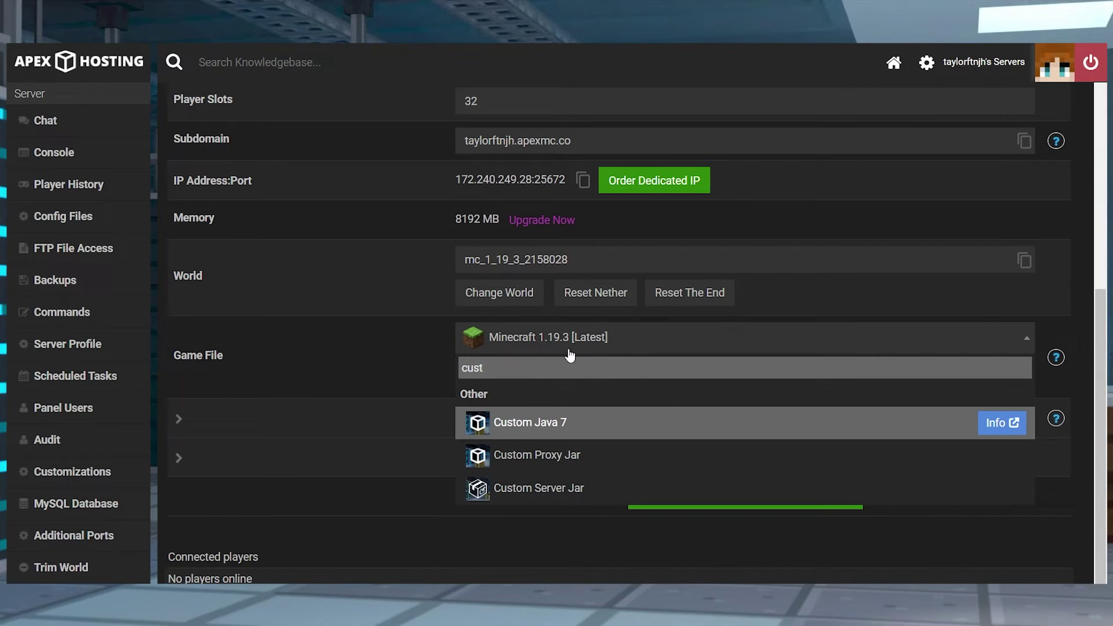
{"action": "left_click", "coordinate": [606, 495]}
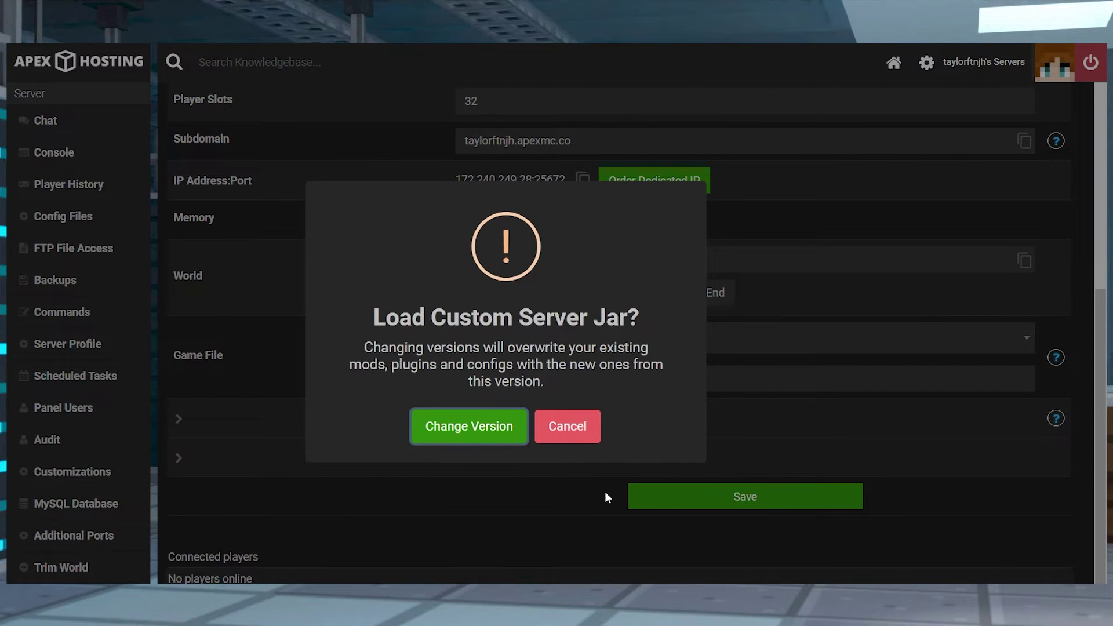
{"action": "left_click", "coordinate": [463, 434]}
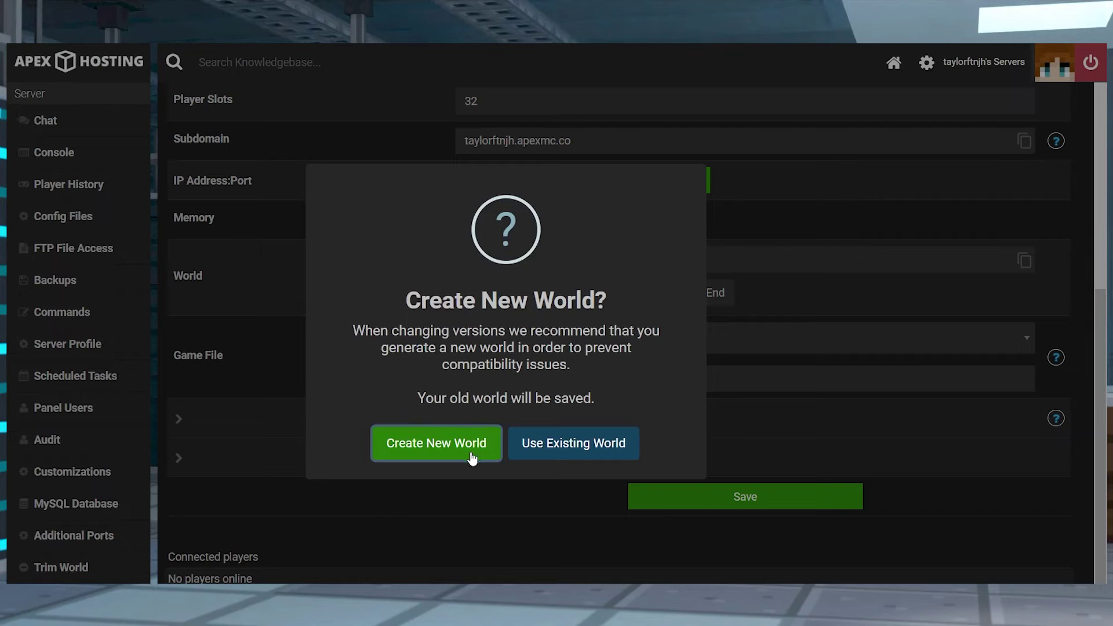
{"action": "left_click", "coordinate": [471, 453]}
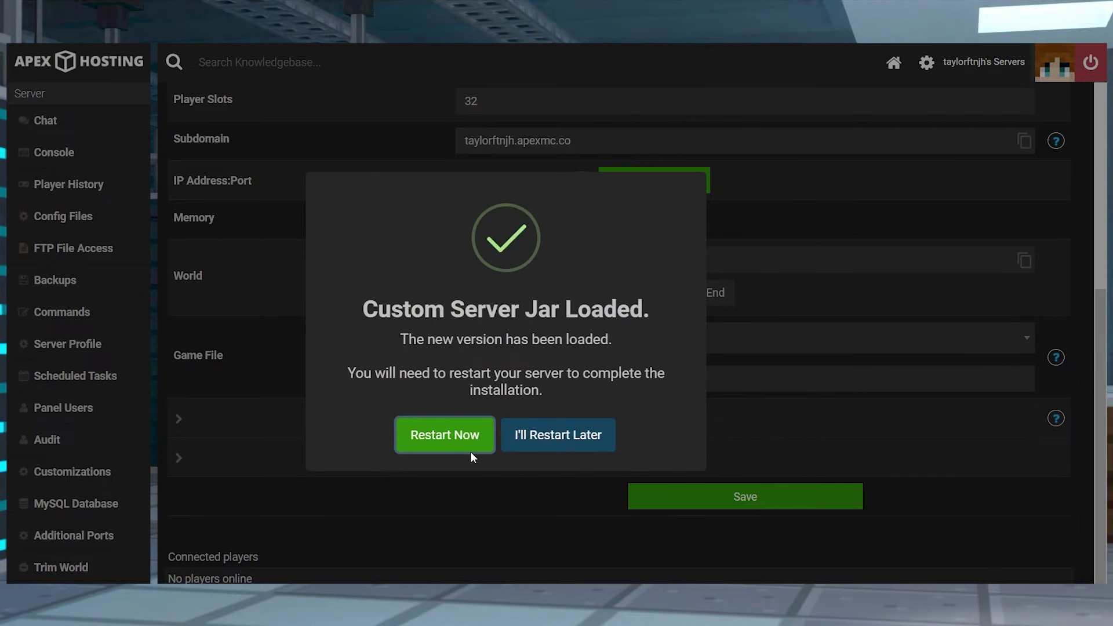
Choose I'll Restart Later and highlight the custom.jar name in the Game File field
{"action": "left_click", "coordinate": [549, 445]}
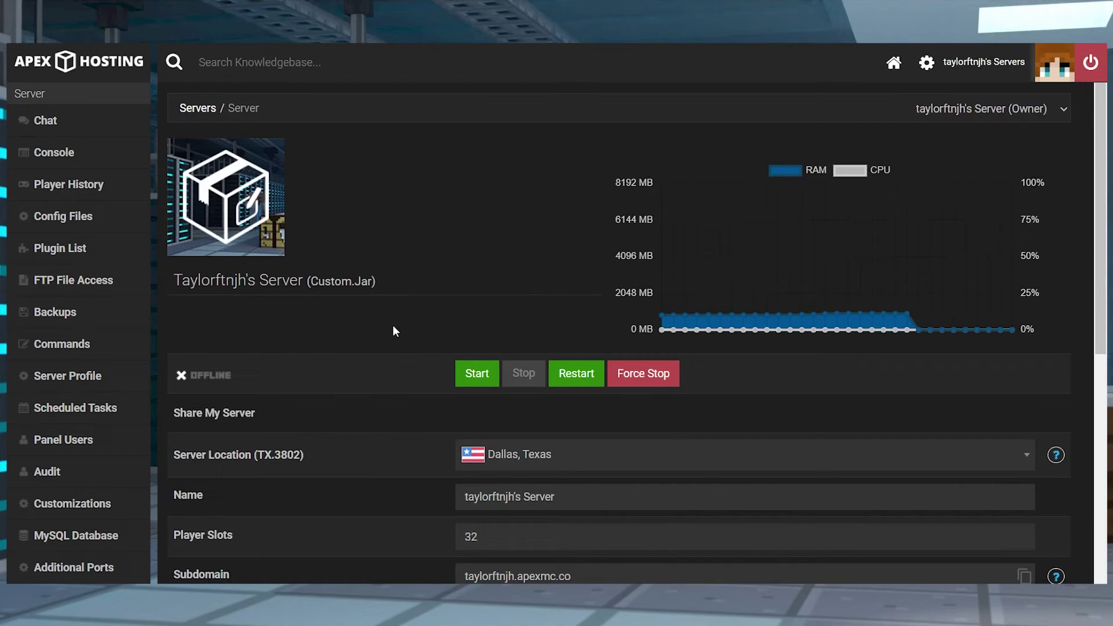
{"action": "scroll", "coordinate": [392, 324], "scroll_direction": "down", "scroll_amount": 5}
{"action": "left_click", "coordinate": [542, 383]}
{"action": "left_click_drag", "start_coordinate": [541, 383], "coordinate": [376, 378]}
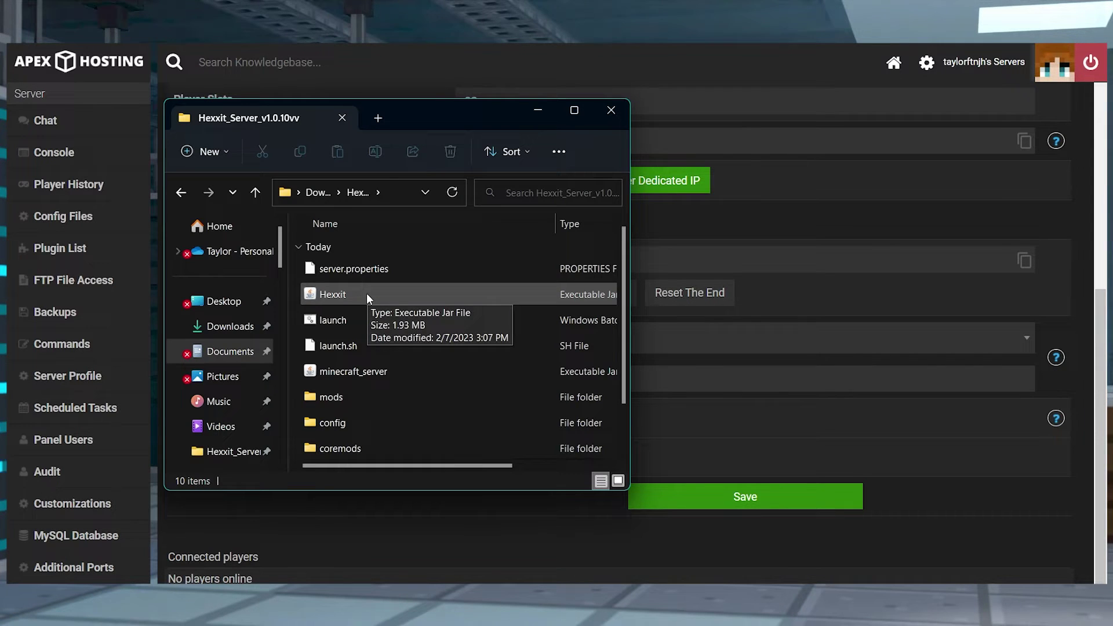
Start renaming the Hexxit jar to custom from its right-click menu
{"action": "right_click", "coordinate": [359, 293]}
{"action": "left_click", "coordinate": [437, 307]}
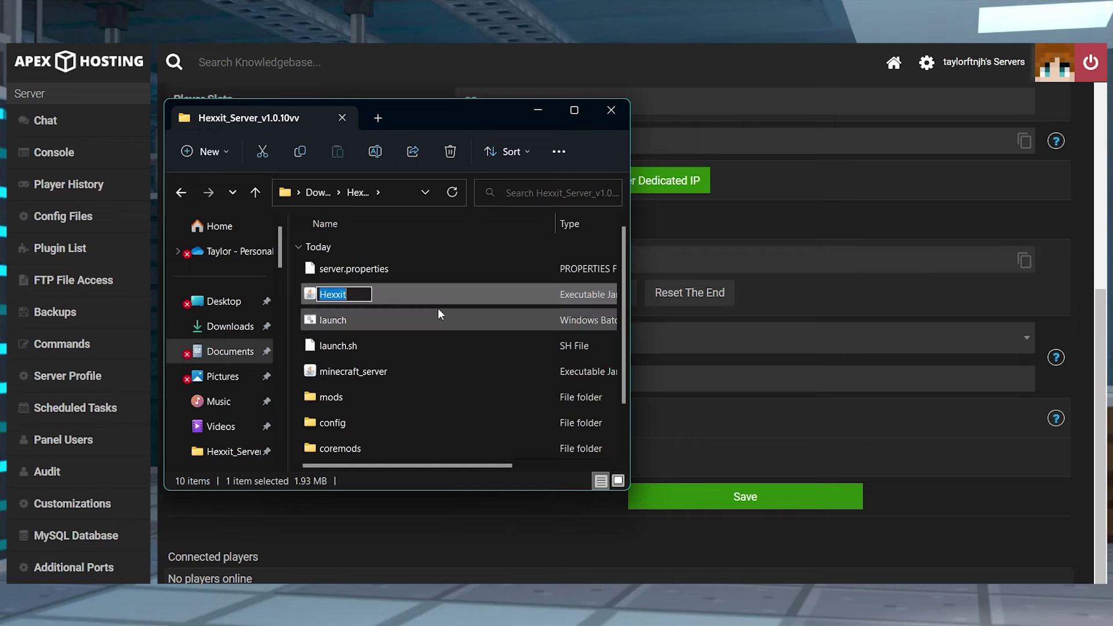
{"action": "type", "text": "custom"}
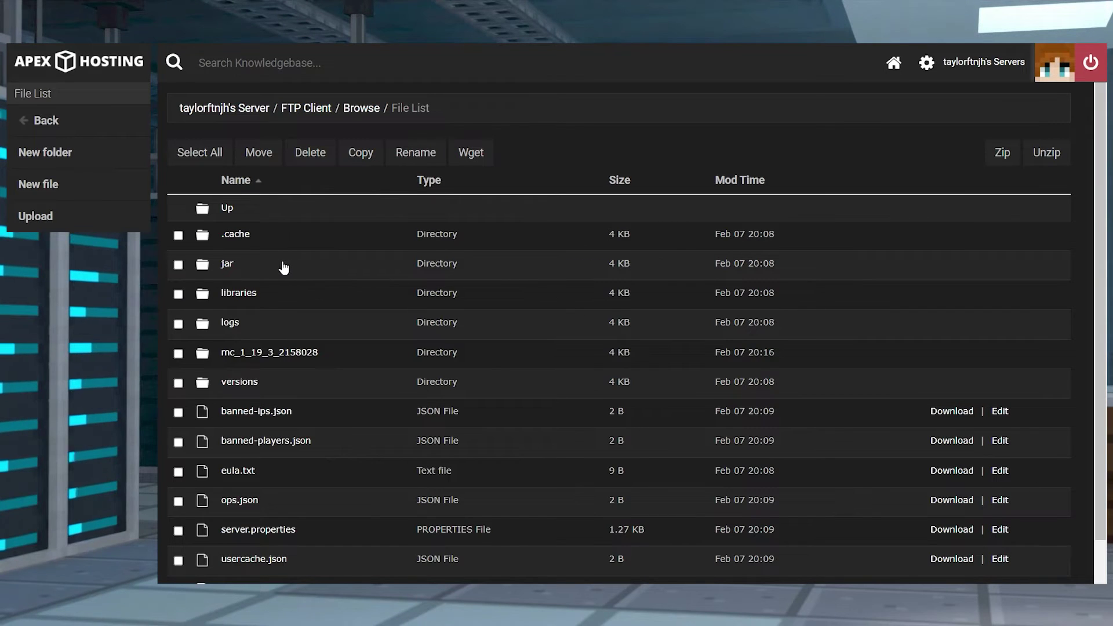
Delete minecraft_1.19.3.jar from the server's jar folder and return to the empty listing
{"action": "left_click", "coordinate": [227, 265]}
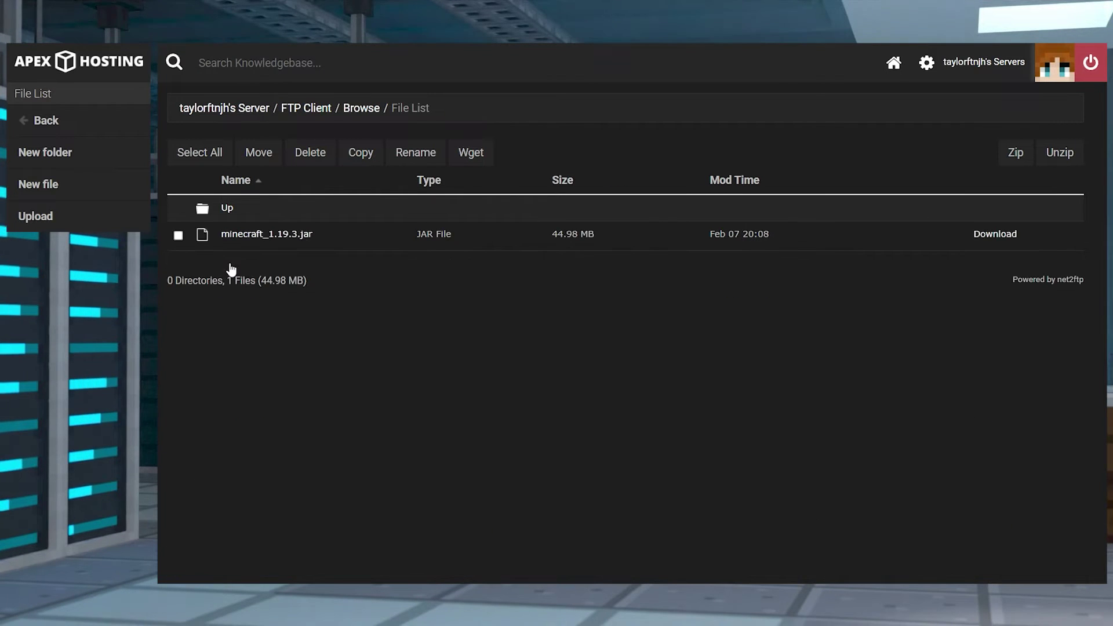
{"action": "left_click", "coordinate": [179, 235]}
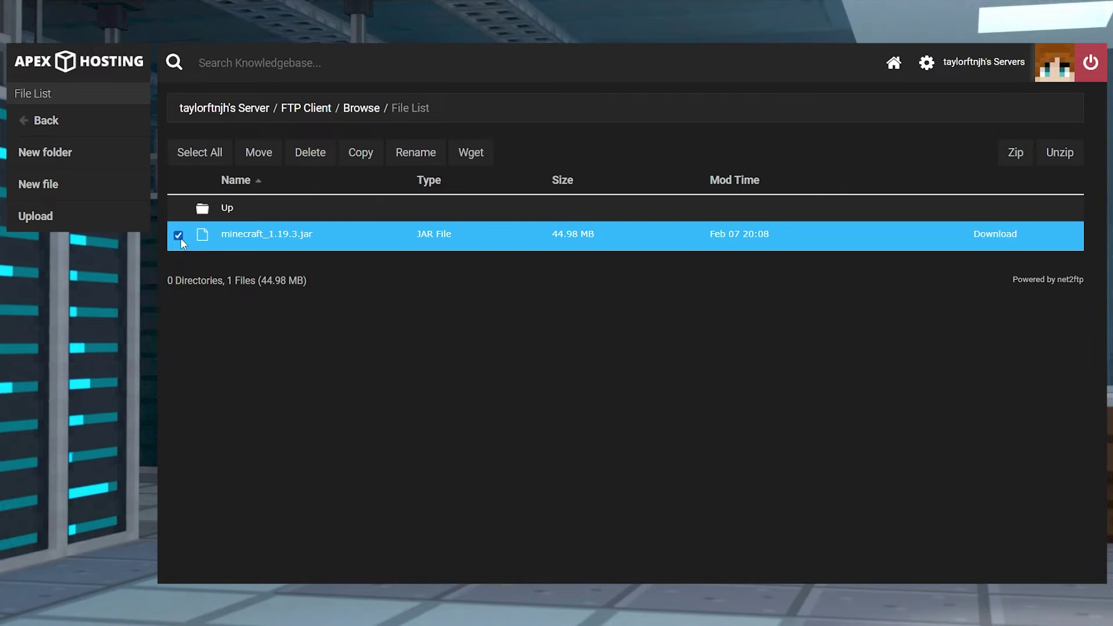
{"action": "left_click", "coordinate": [311, 154]}
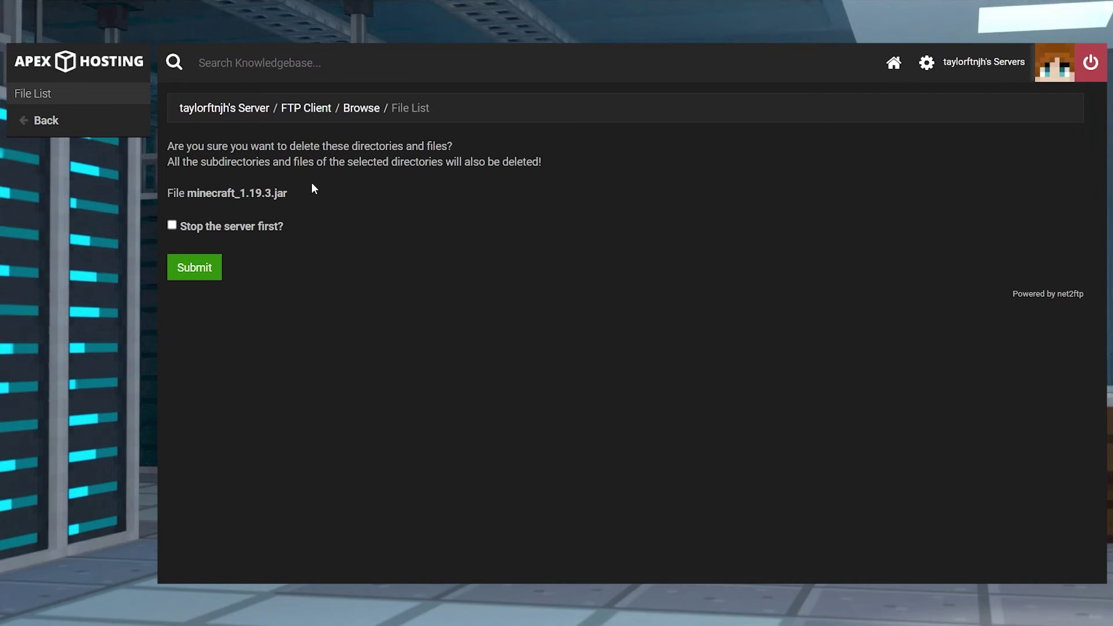
{"action": "left_click", "coordinate": [205, 271]}
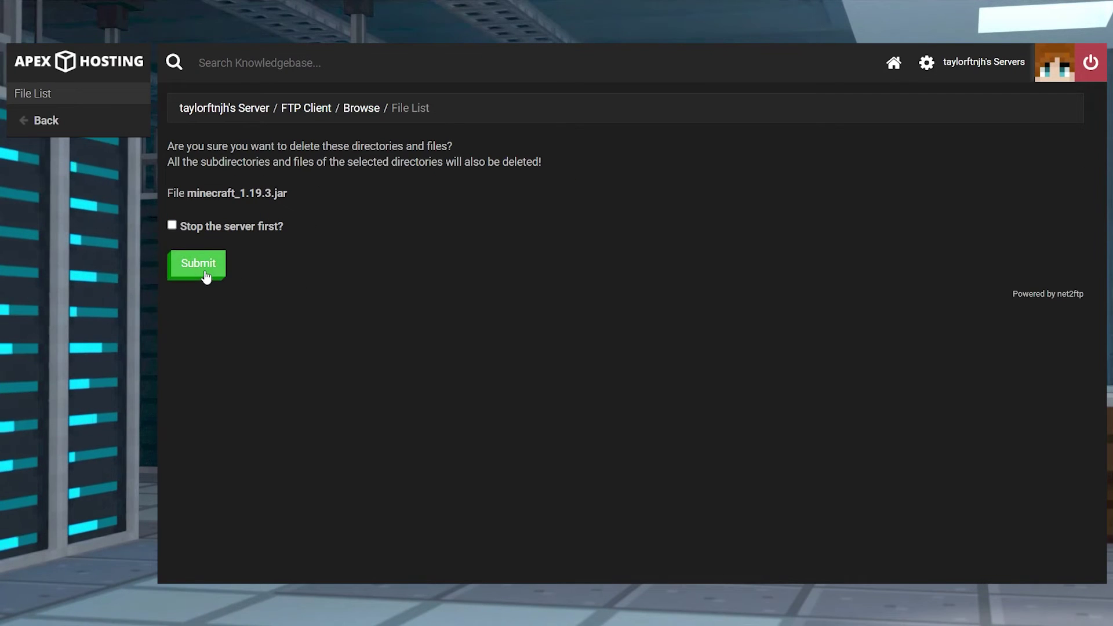
{"action": "left_click", "coordinate": [141, 132]}
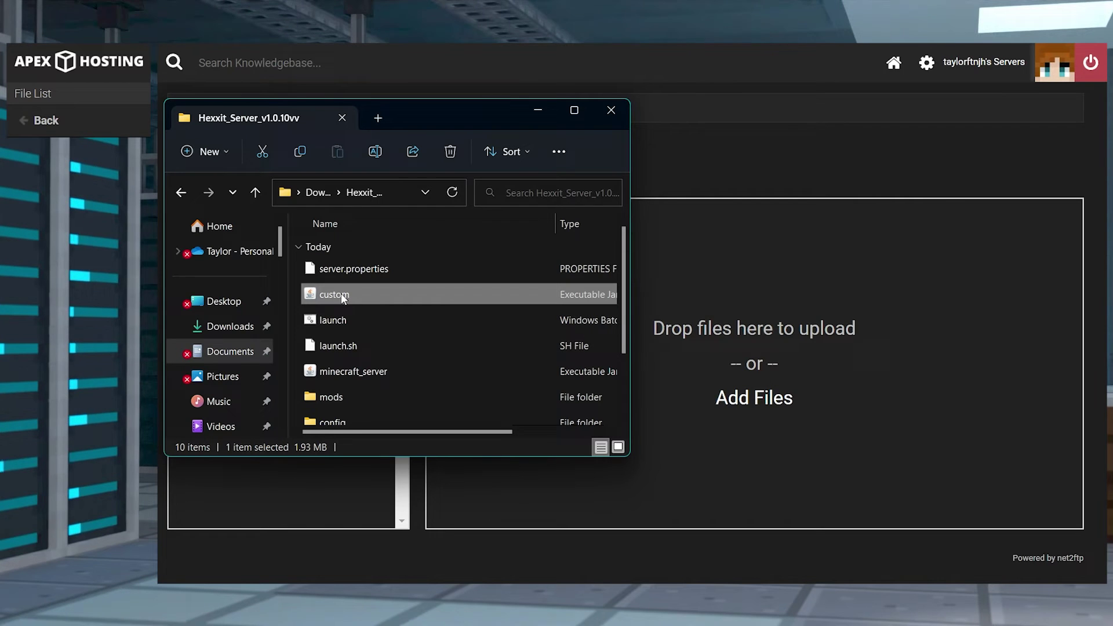
Drag custom.jar and minecraft_server.jar onto the upload drop zone, then return to the server overview
{"action": "left_click_drag", "start_coordinate": [341, 293], "coordinate": [693, 314]}
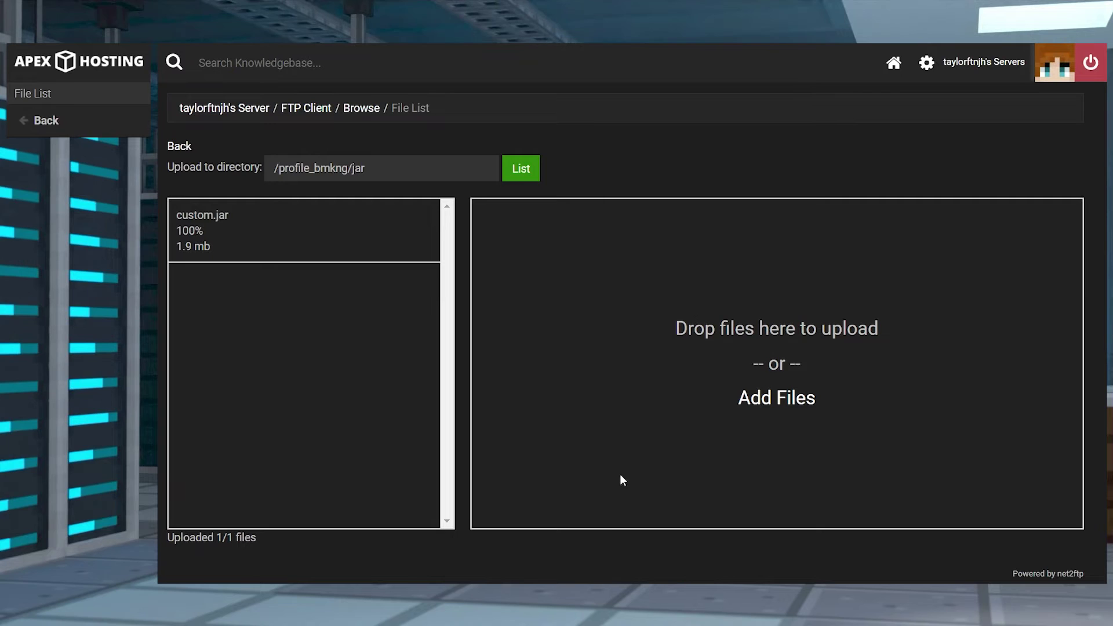
{"action": "key", "text": "alt+Tab"}
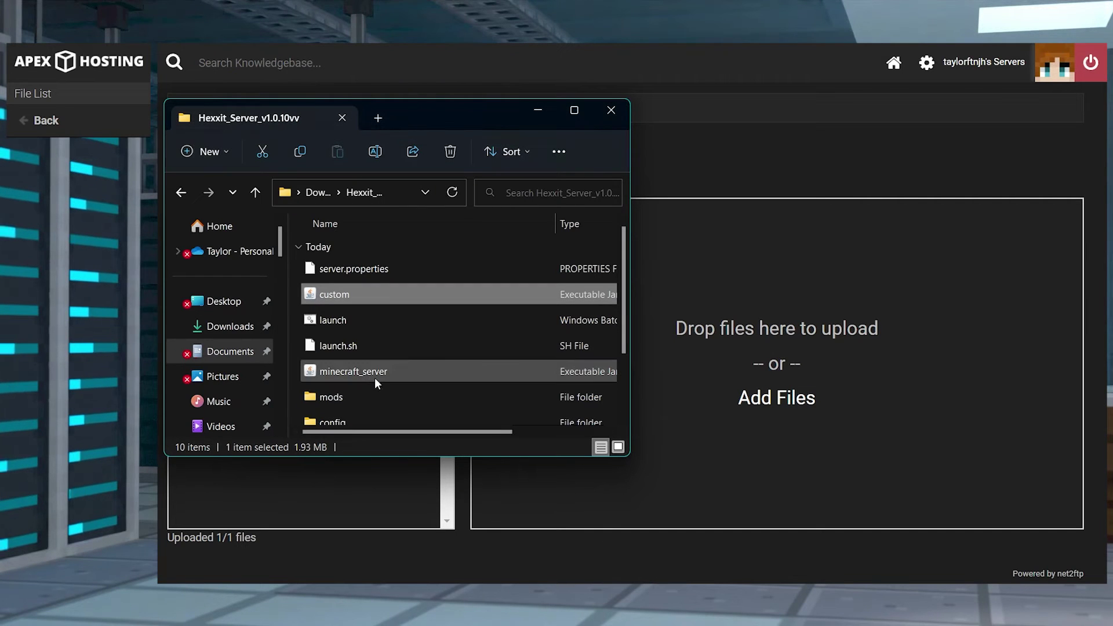
{"action": "left_click", "coordinate": [369, 374]}
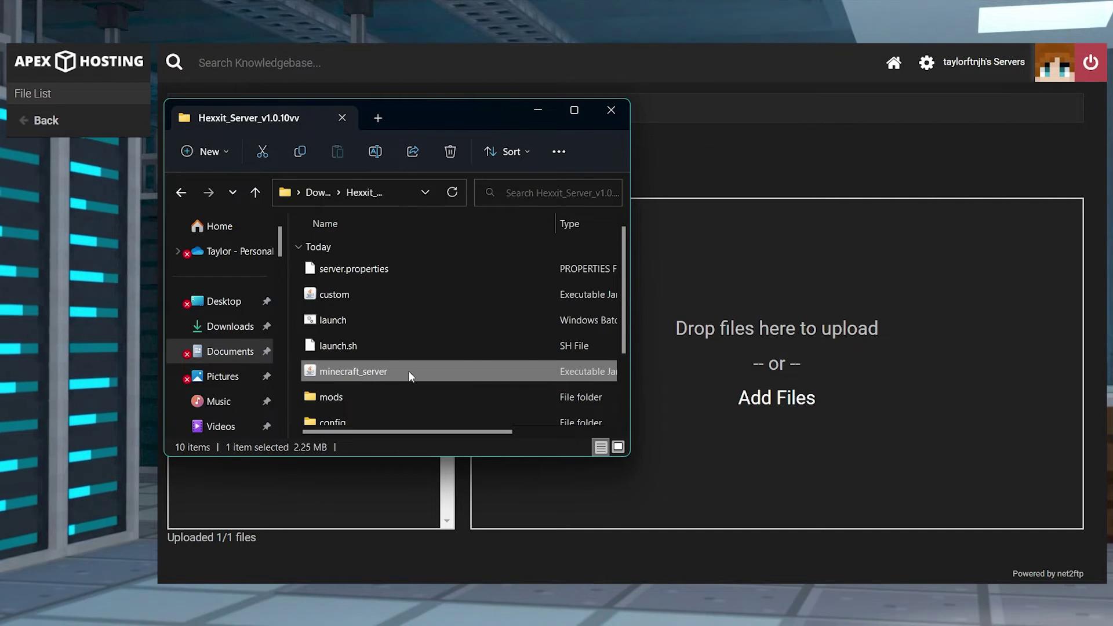
{"action": "left_click_drag", "start_coordinate": [408, 370], "coordinate": [694, 371]}
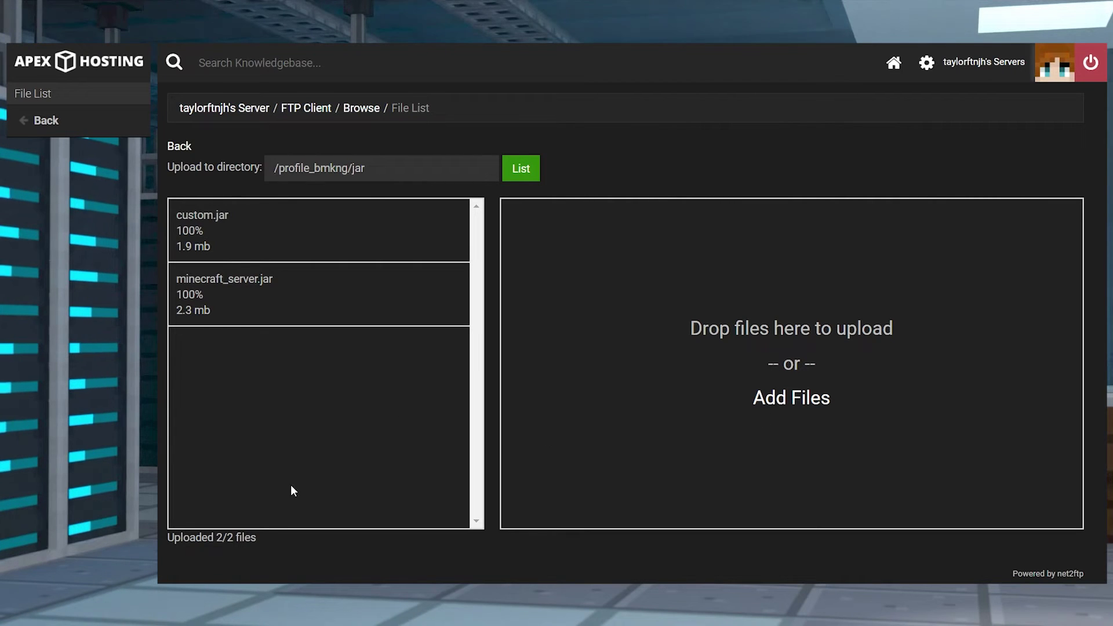
{"action": "left_click_drag", "start_coordinate": [258, 538], "coordinate": [163, 538]}
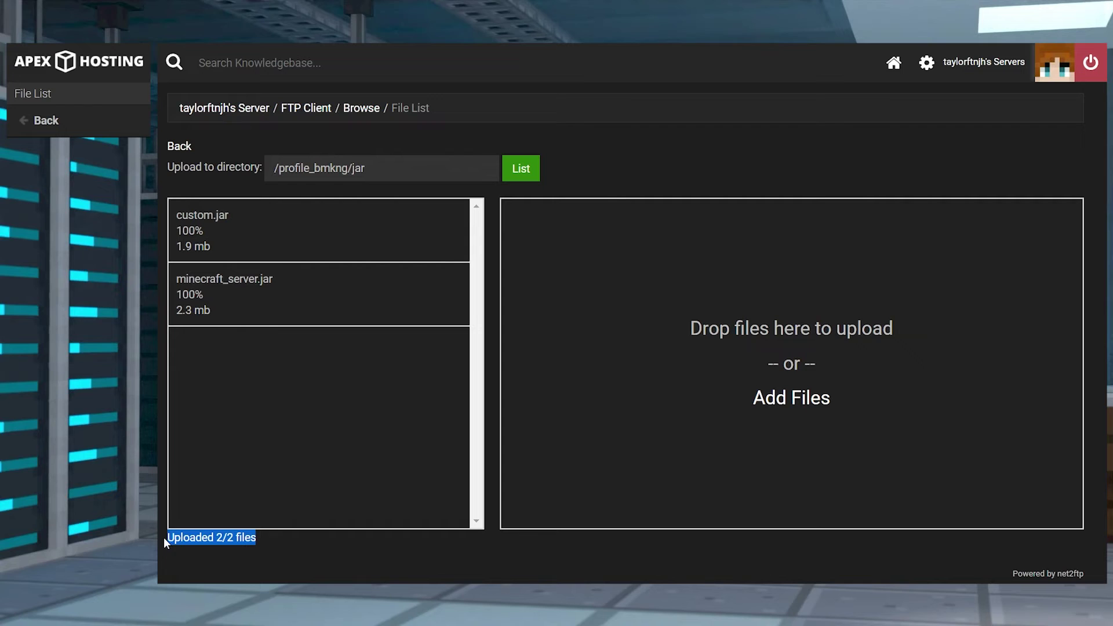
{"action": "left_click", "coordinate": [225, 110]}
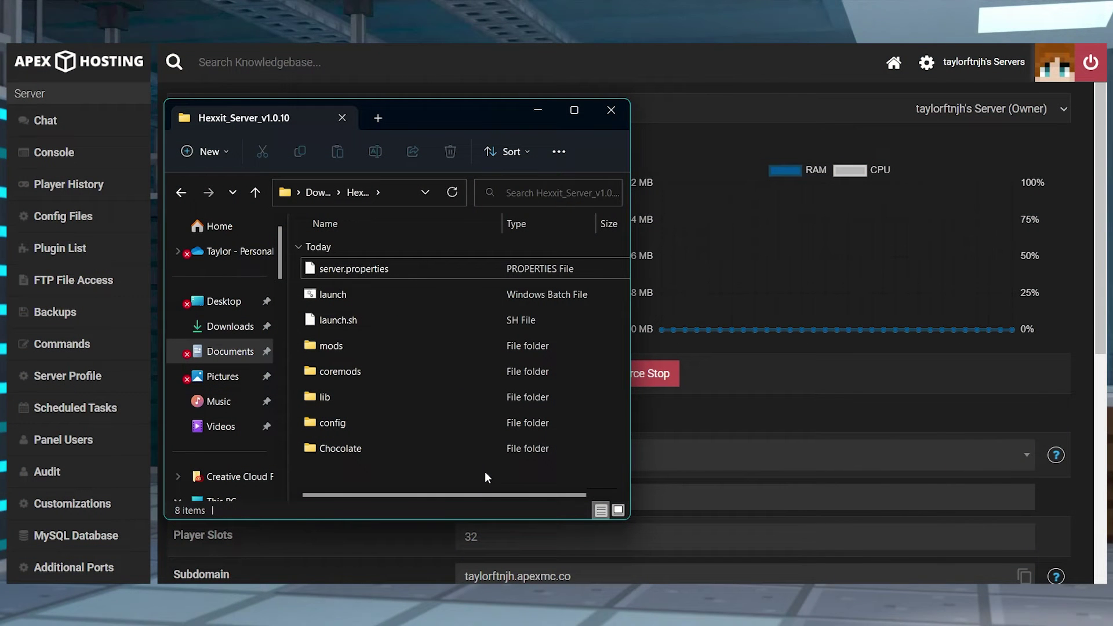
Compress all eight Hexxit server files and folders into a zip named extras
{"action": "left_click_drag", "start_coordinate": [485, 472], "coordinate": [380, 270]}
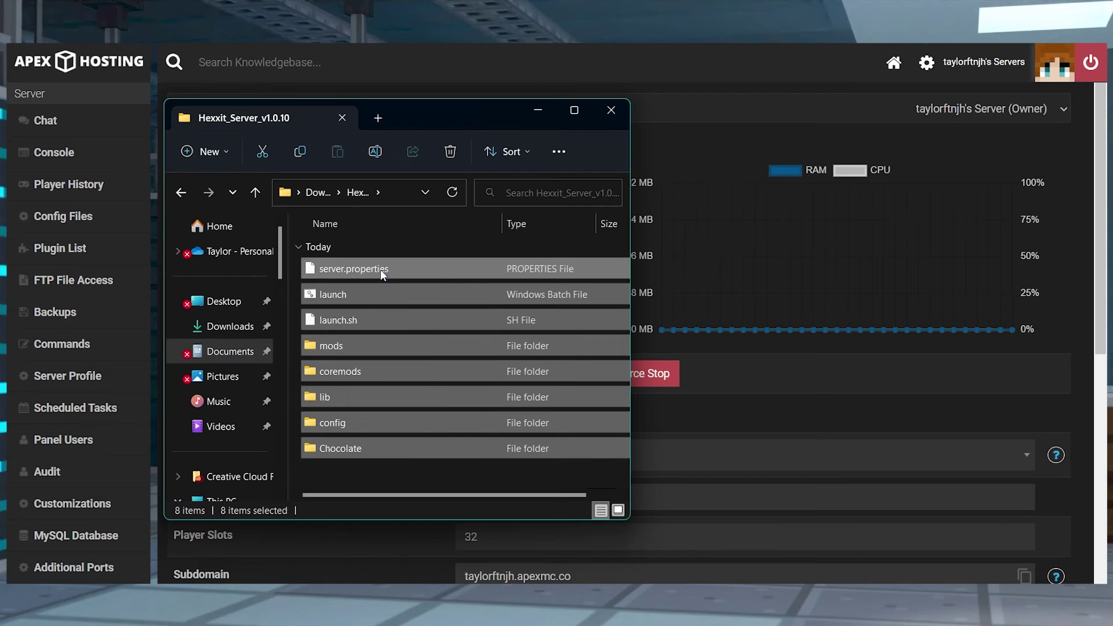
{"action": "right_click", "coordinate": [420, 266]}
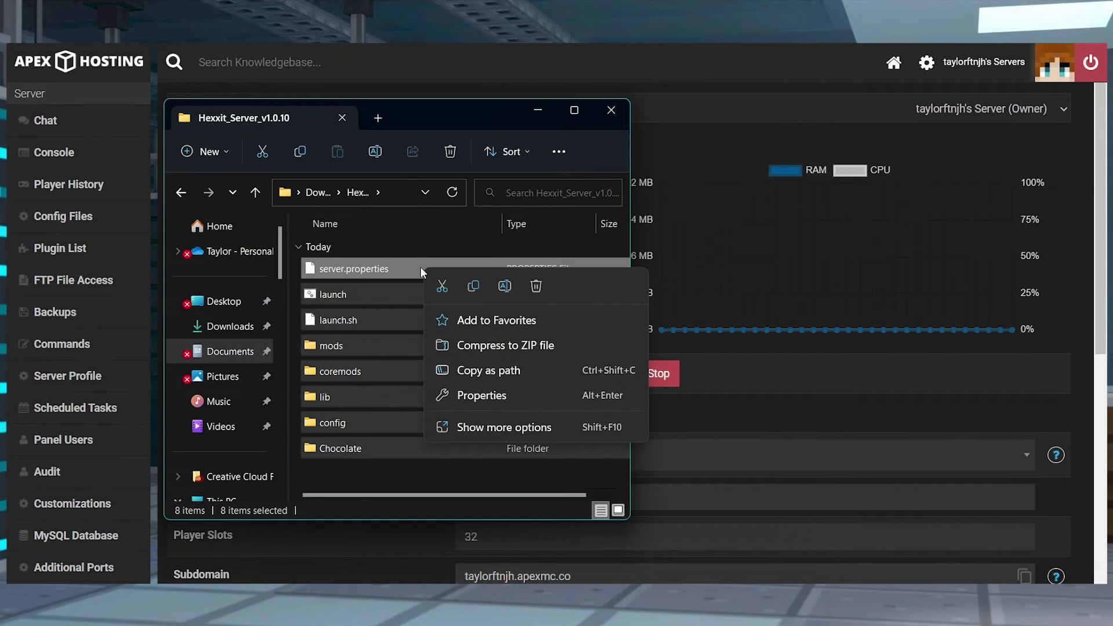
{"action": "left_click", "coordinate": [503, 345]}
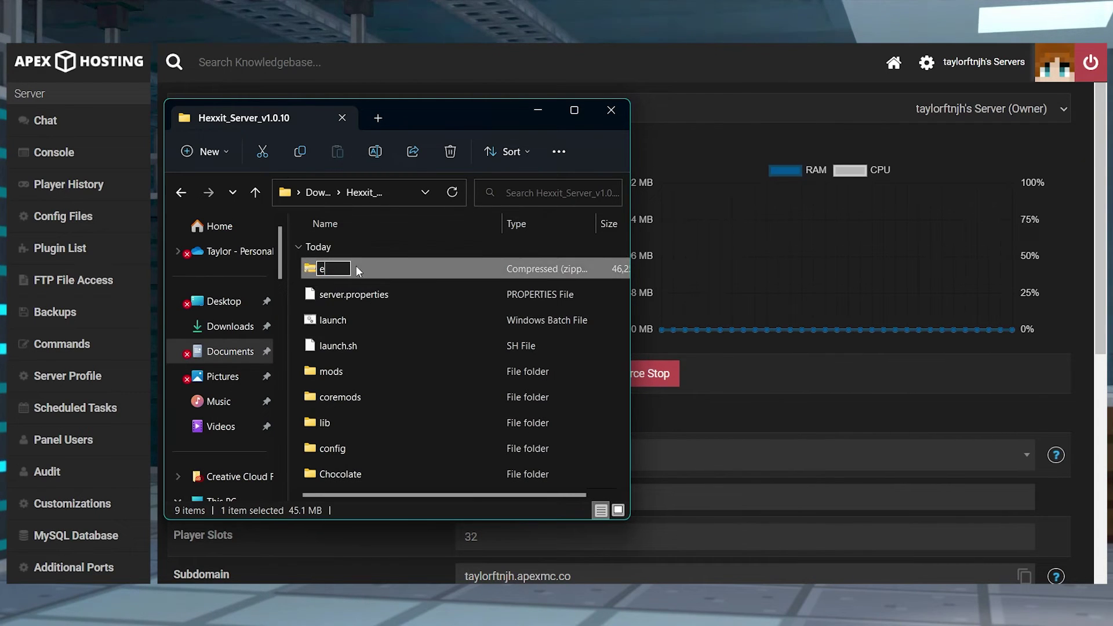
{"action": "type", "text": "extra"}
{"action": "key", "text": "Return"}
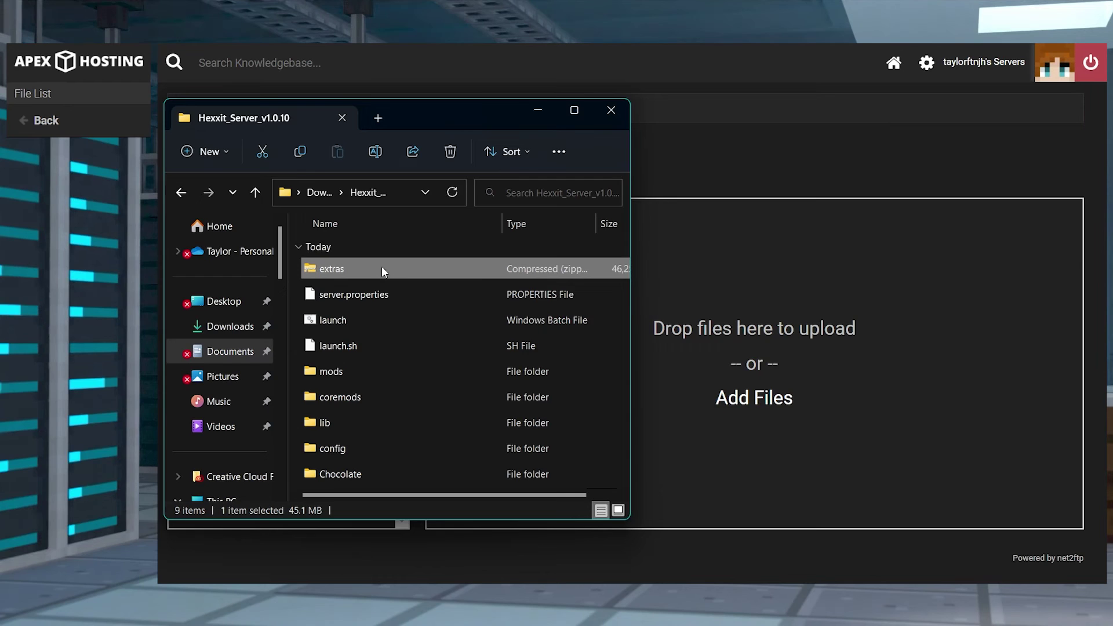
Upload extras.zip to the server's /profile_bmkng folder via the FTP drop zone
{"action": "left_click_drag", "start_coordinate": [382, 268], "coordinate": [664, 319]}
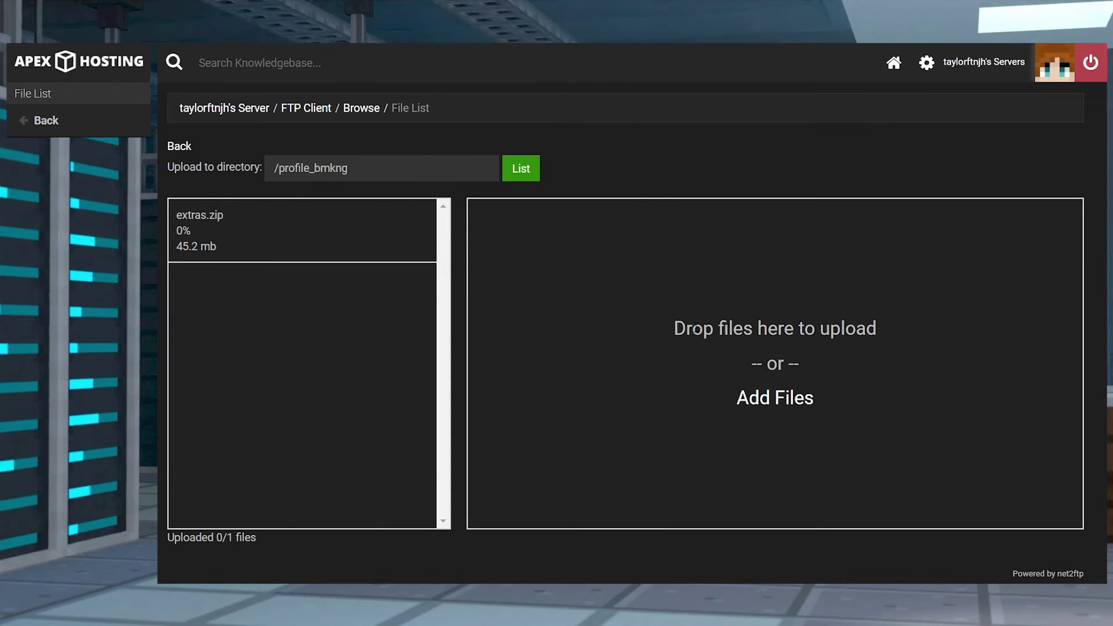
{"action": "left_click_drag", "start_coordinate": [258, 538], "coordinate": [168, 537]}
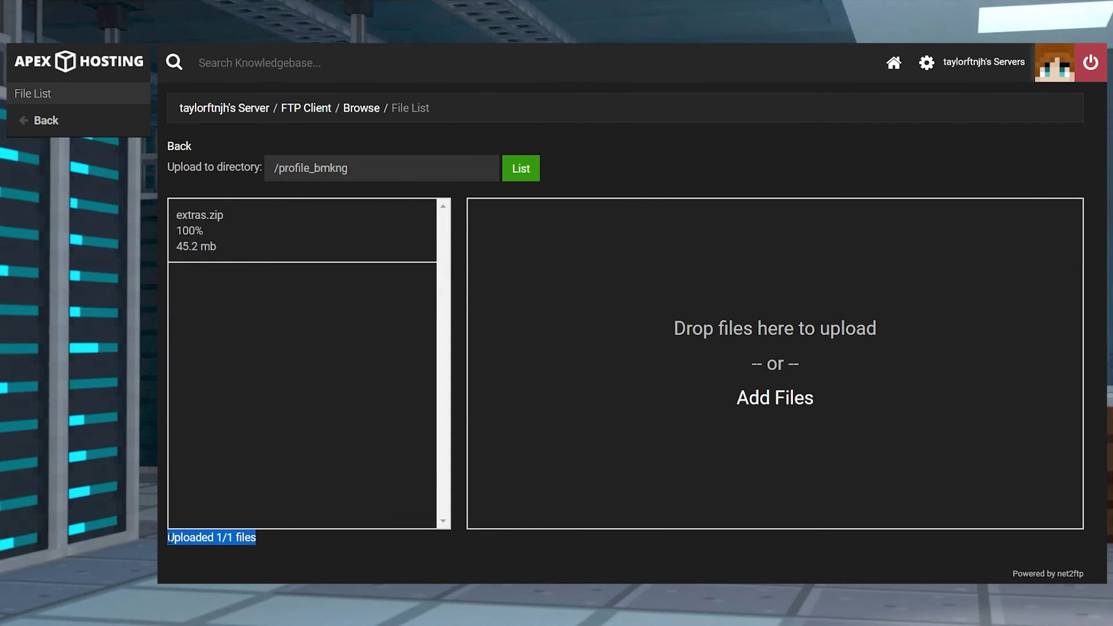
Unzip extras.zip into /profile_bmkng, then go back to the server overview
{"action": "left_click", "coordinate": [180, 147]}
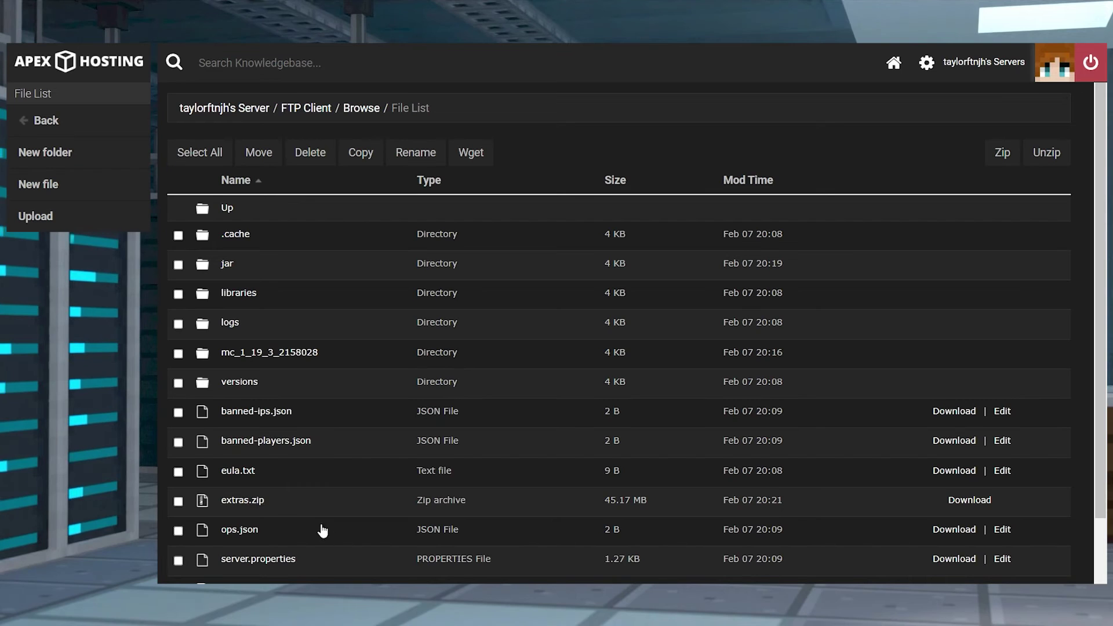
{"action": "left_click", "coordinate": [179, 501]}
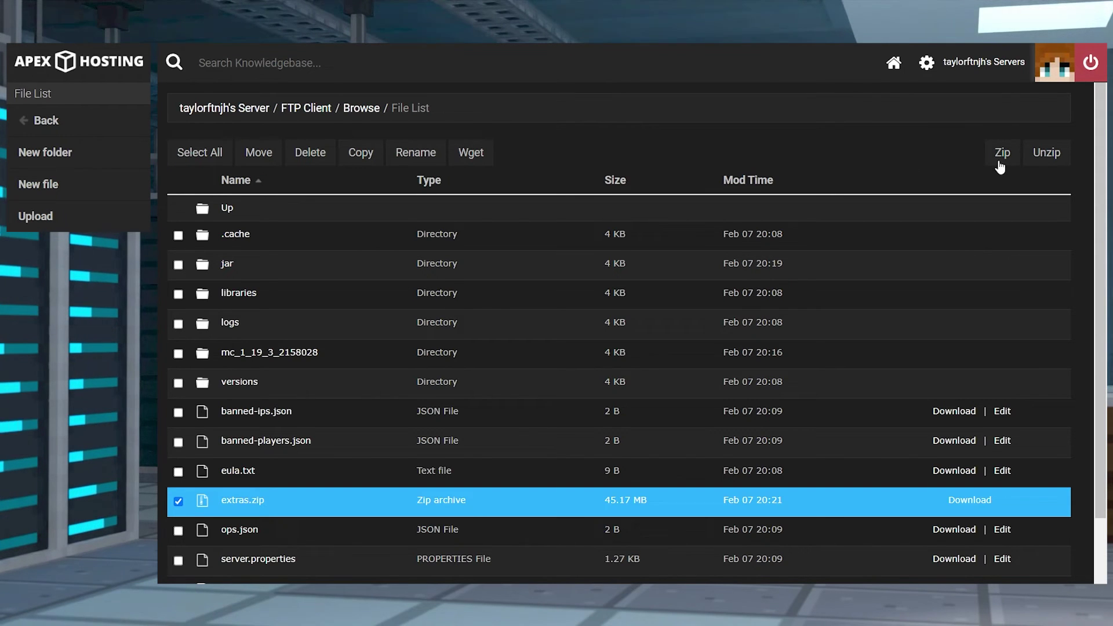
{"action": "left_click", "coordinate": [1045, 154]}
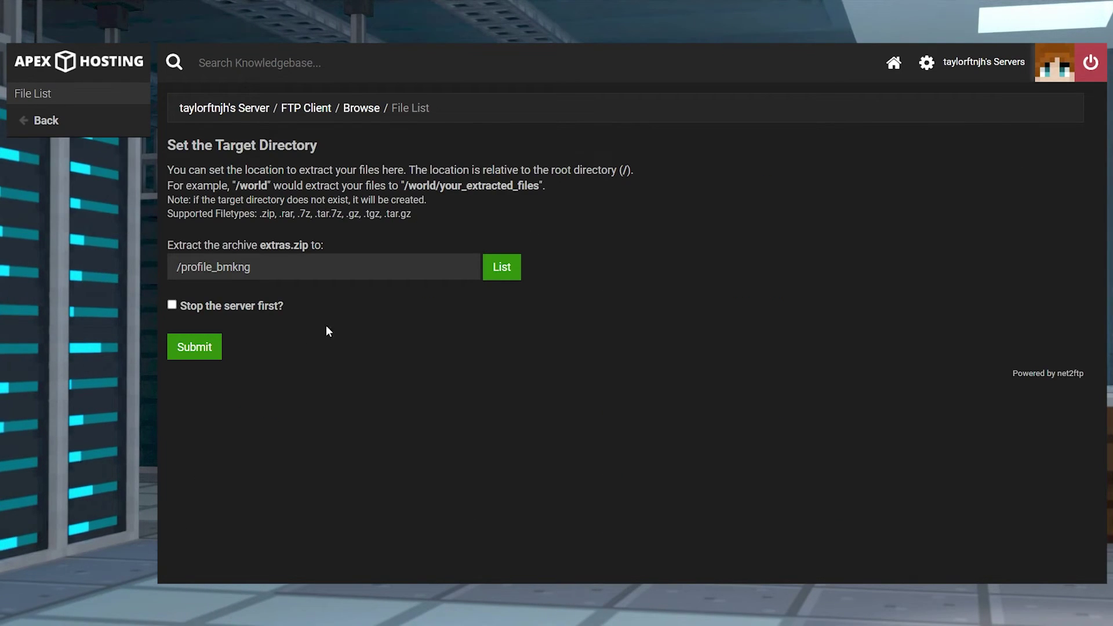
{"action": "left_click", "coordinate": [212, 350]}
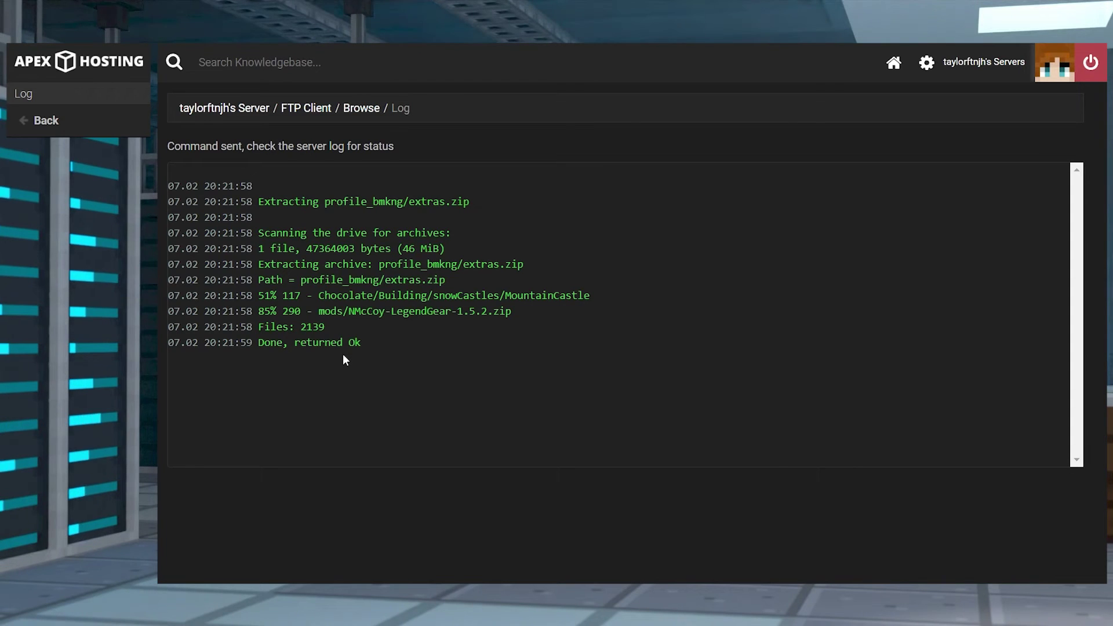
{"action": "left_click", "coordinate": [208, 110]}
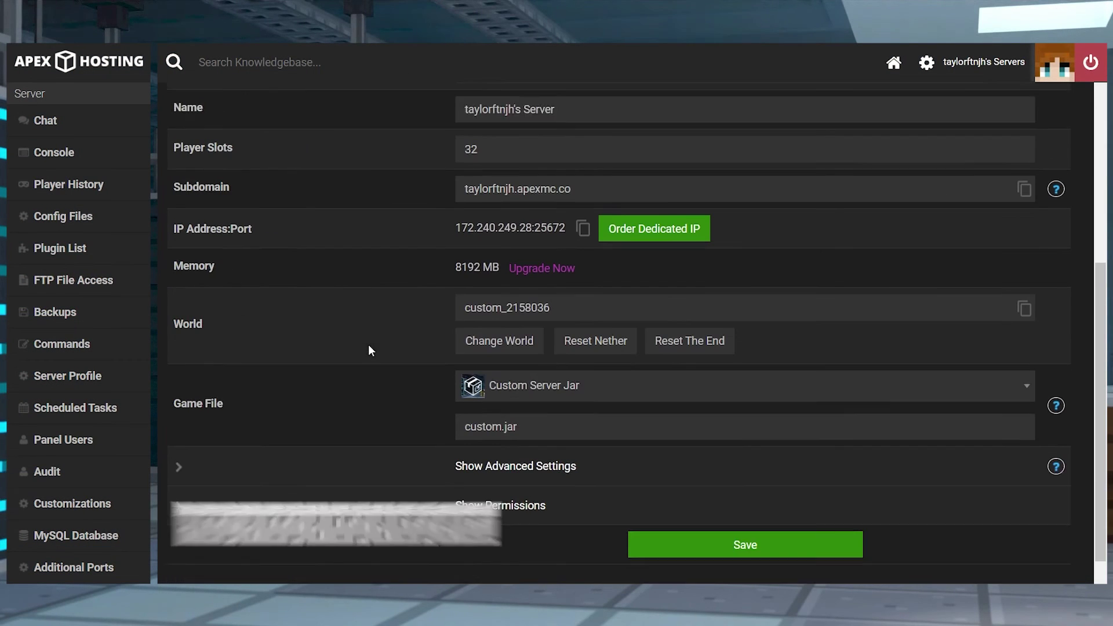
Confirm the Game File is custom.jar, then view the extras zip contents in File Explorer
{"action": "double_click", "coordinate": [607, 373]}
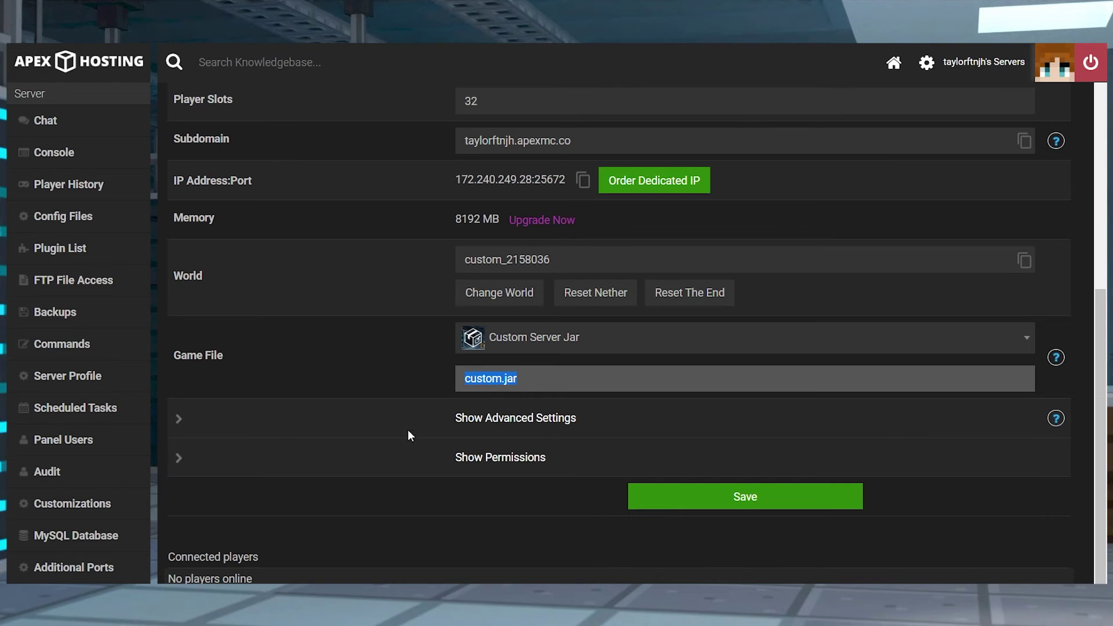
{"action": "key", "text": "alt+Tab"}
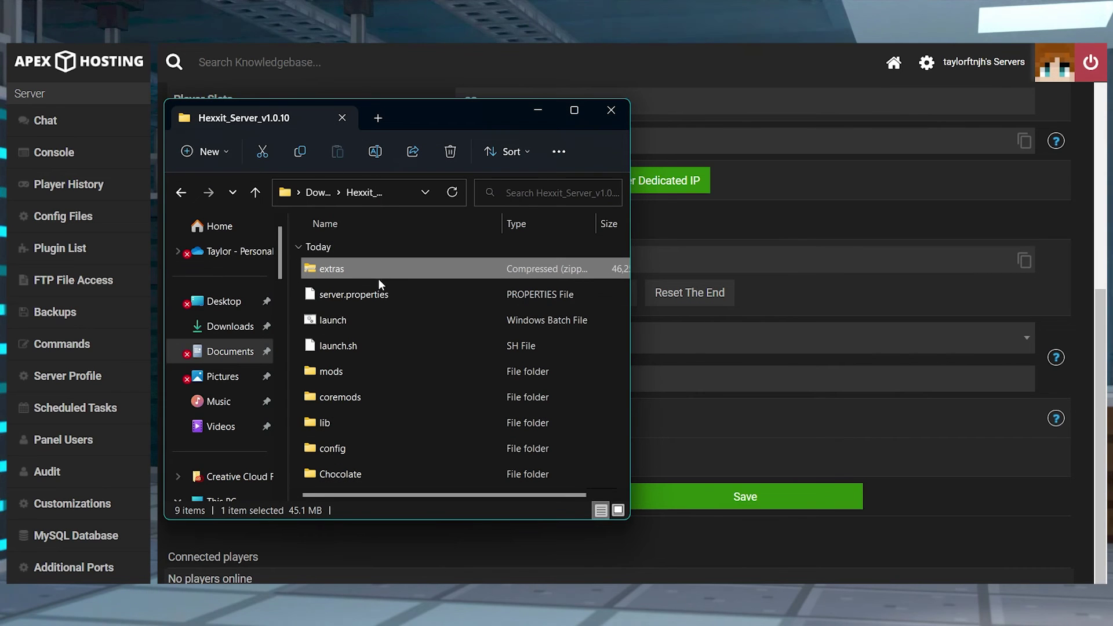
{"action": "double_click", "coordinate": [364, 270]}
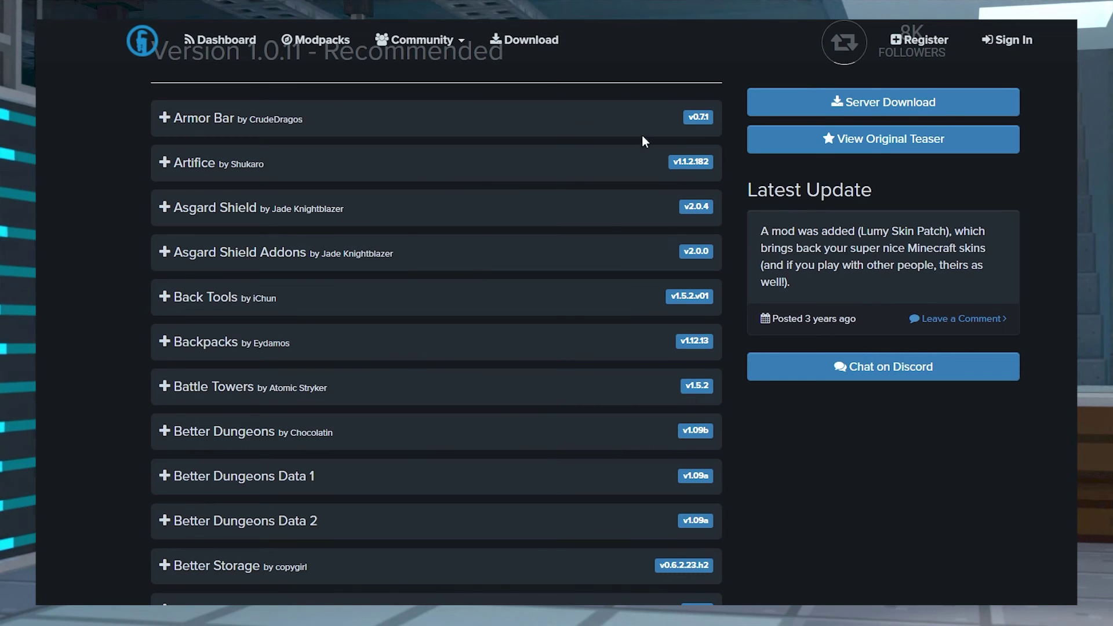
{"action": "scroll", "coordinate": [540, 486], "scroll_direction": "down", "scroll_amount": 2}
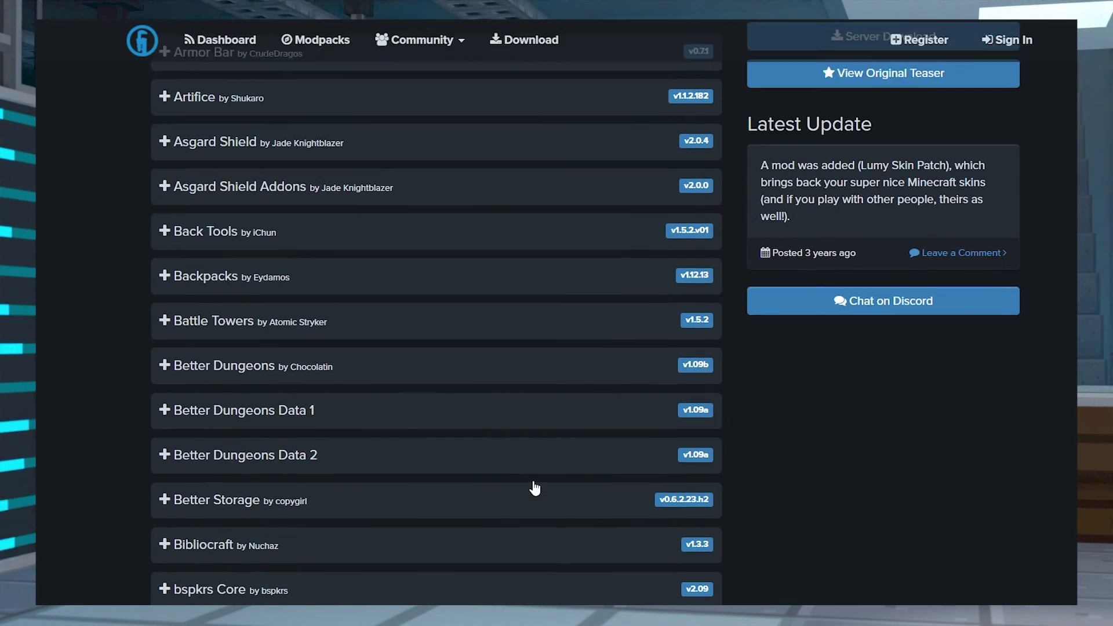
{"action": "scroll", "coordinate": [535, 488], "scroll_direction": "down", "scroll_amount": 1}
{"action": "scroll", "coordinate": [535, 488], "scroll_direction": "up", "scroll_amount": 1}
{"action": "scroll", "coordinate": [535, 487], "scroll_direction": "up", "scroll_amount": 3}
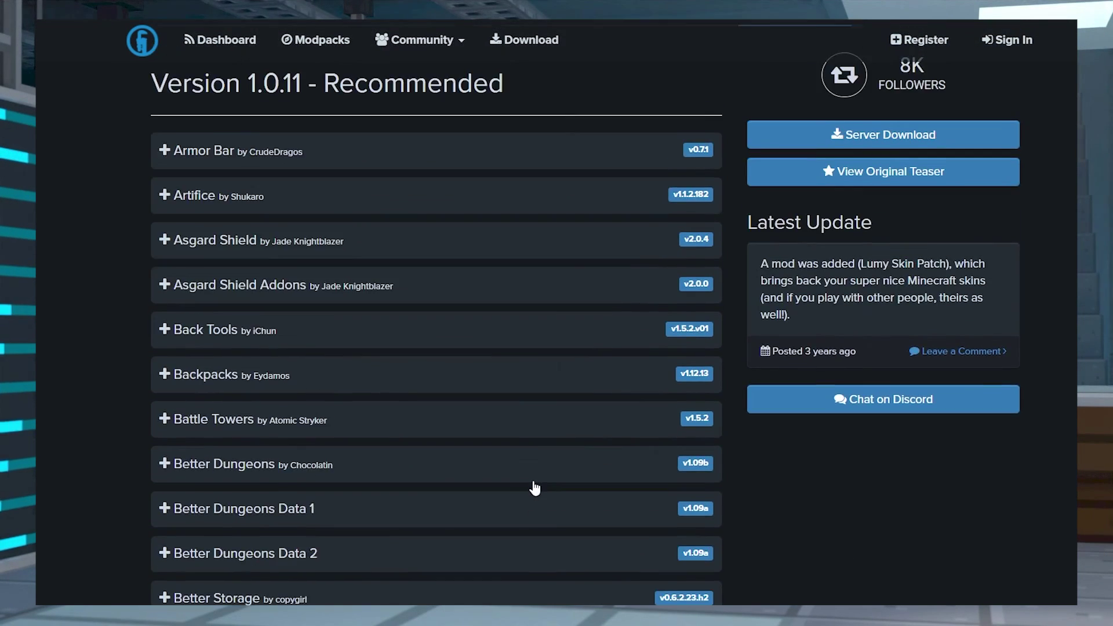
{"action": "scroll", "coordinate": [534, 488], "scroll_direction": "up", "scroll_amount": 5}
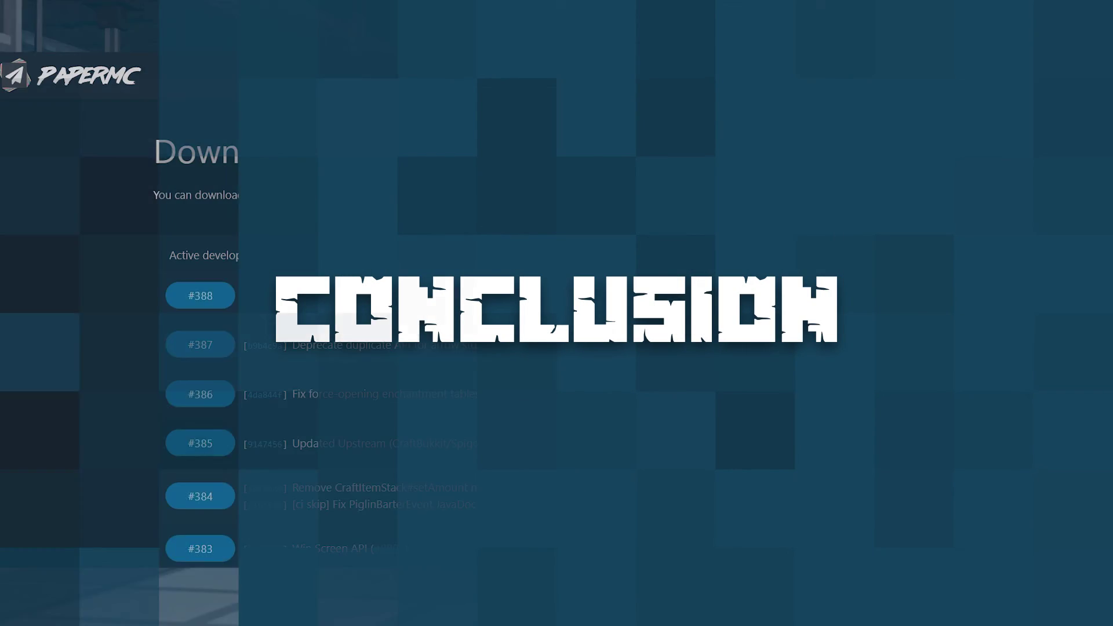
{"action": "scroll", "coordinate": [1061, 424], "scroll_direction": "down", "scroll_amount": 1}
{"action": "scroll", "coordinate": [1061, 424], "scroll_direction": "down", "scroll_amount": 1}
{"action": "scroll", "coordinate": [1061, 423], "scroll_direction": "down", "scroll_amount": 1}
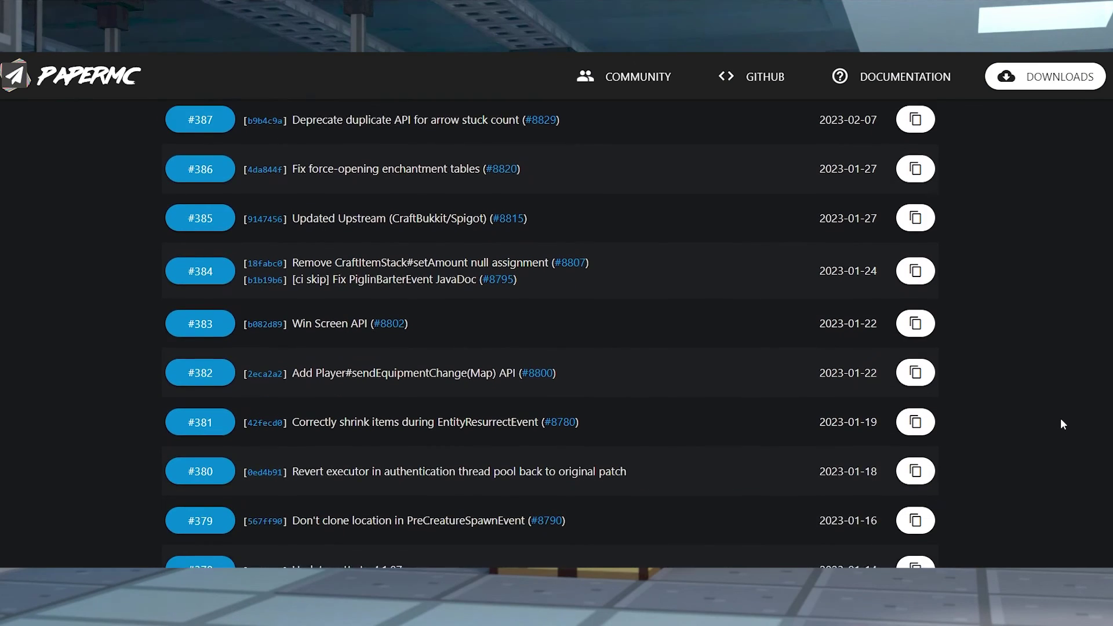
{"action": "scroll", "coordinate": [1061, 424], "scroll_direction": "down", "scroll_amount": 1}
{"action": "scroll", "coordinate": [1062, 424], "scroll_direction": "down", "scroll_amount": 1}
{"action": "scroll", "coordinate": [1062, 424], "scroll_direction": "down", "scroll_amount": 1}
{"action": "scroll", "coordinate": [1059, 424], "scroll_direction": "down", "scroll_amount": 1}
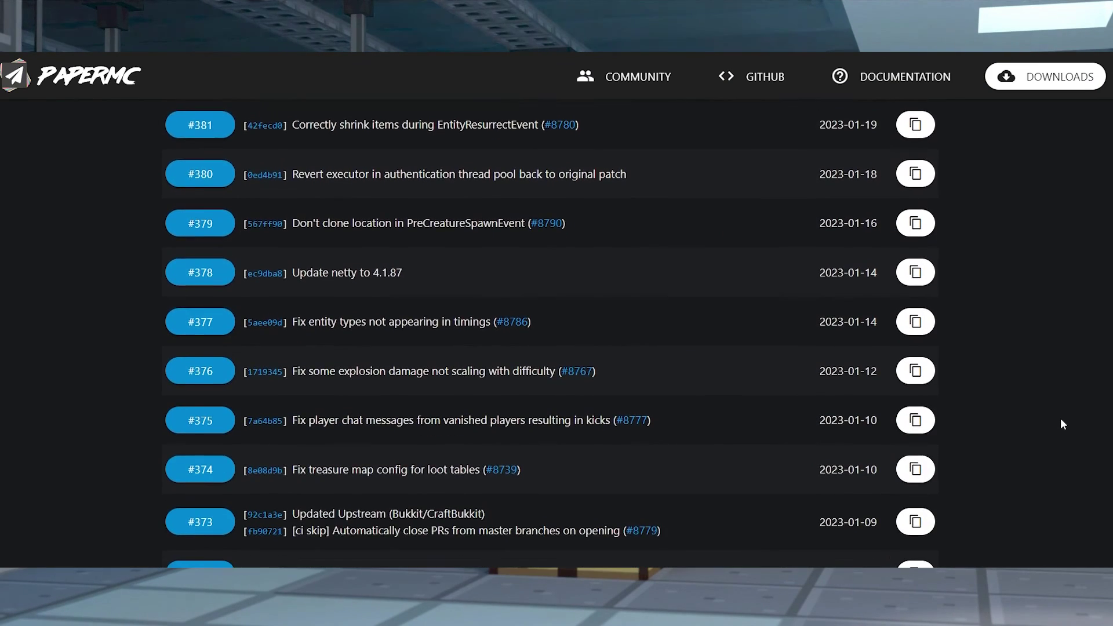
{"action": "scroll", "coordinate": [1060, 424], "scroll_direction": "down", "scroll_amount": 1}
{"action": "scroll", "coordinate": [1059, 423], "scroll_direction": "down", "scroll_amount": 1}
{"action": "scroll", "coordinate": [1060, 424], "scroll_direction": "down", "scroll_amount": 1}
{"action": "scroll", "coordinate": [1060, 423], "scroll_direction": "down", "scroll_amount": 2}
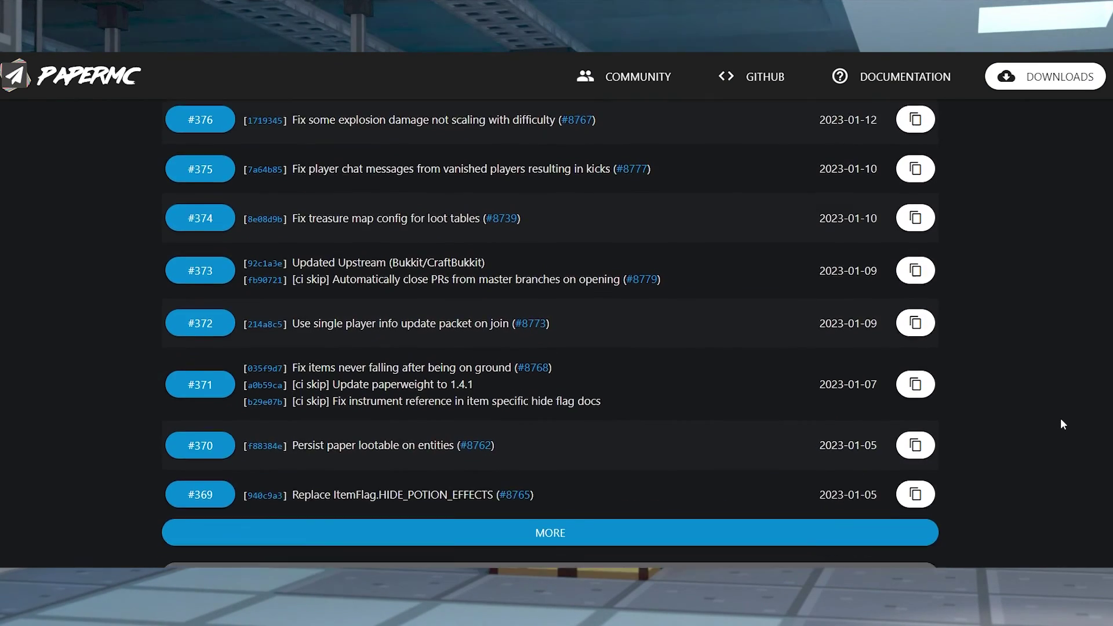
Load older PaperMC builds down to around #359 from late December 2022
{"action": "left_click", "coordinate": [907, 483]}
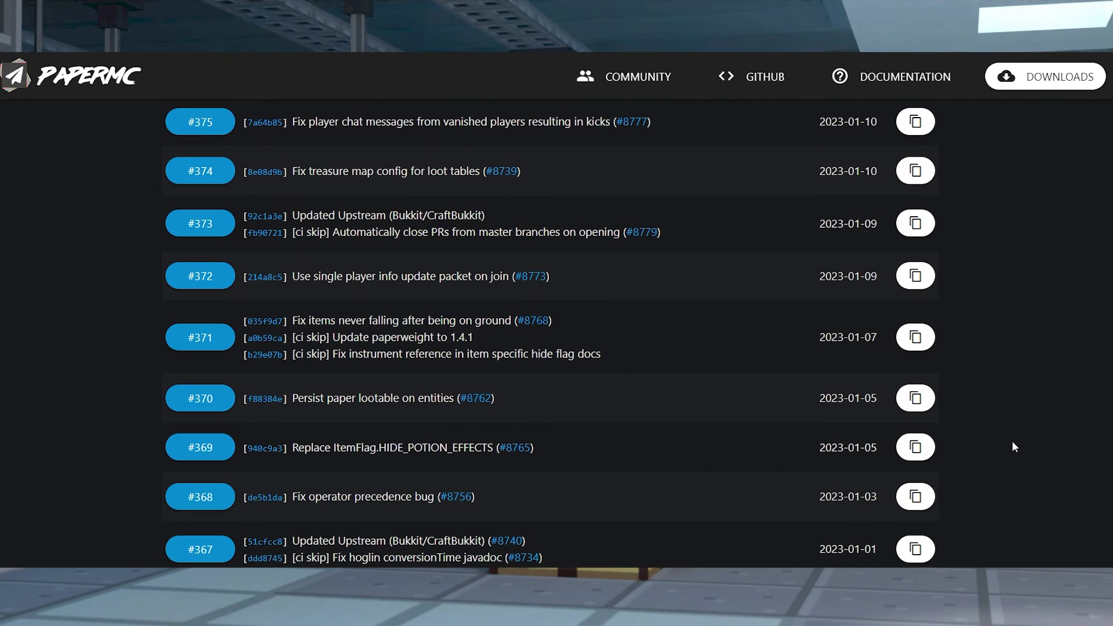
{"action": "scroll", "coordinate": [1011, 444], "scroll_direction": "down", "scroll_amount": 3}
{"action": "scroll", "coordinate": [1012, 443], "scroll_direction": "down", "scroll_amount": 1}
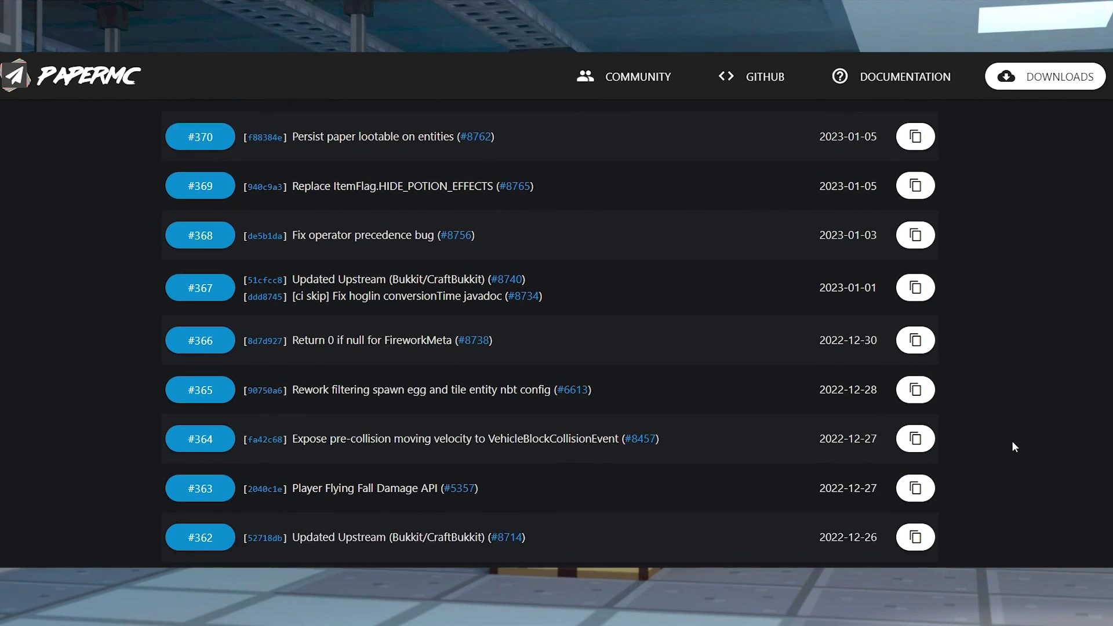
{"action": "scroll", "coordinate": [1012, 442], "scroll_direction": "down", "scroll_amount": 1}
{"action": "scroll", "coordinate": [1012, 443], "scroll_direction": "down", "scroll_amount": 1}
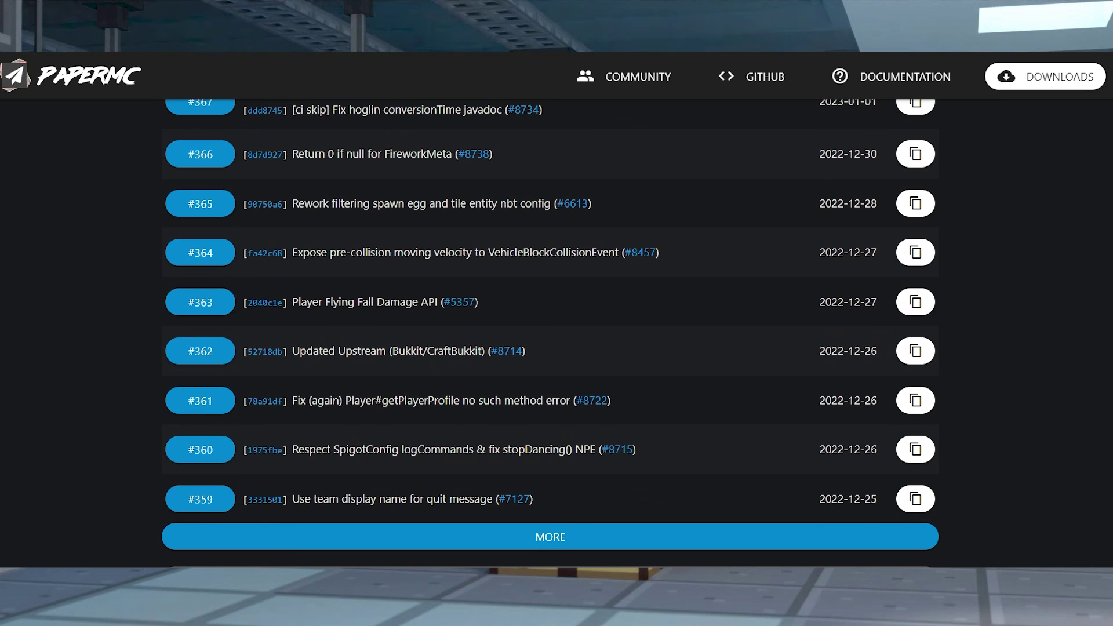